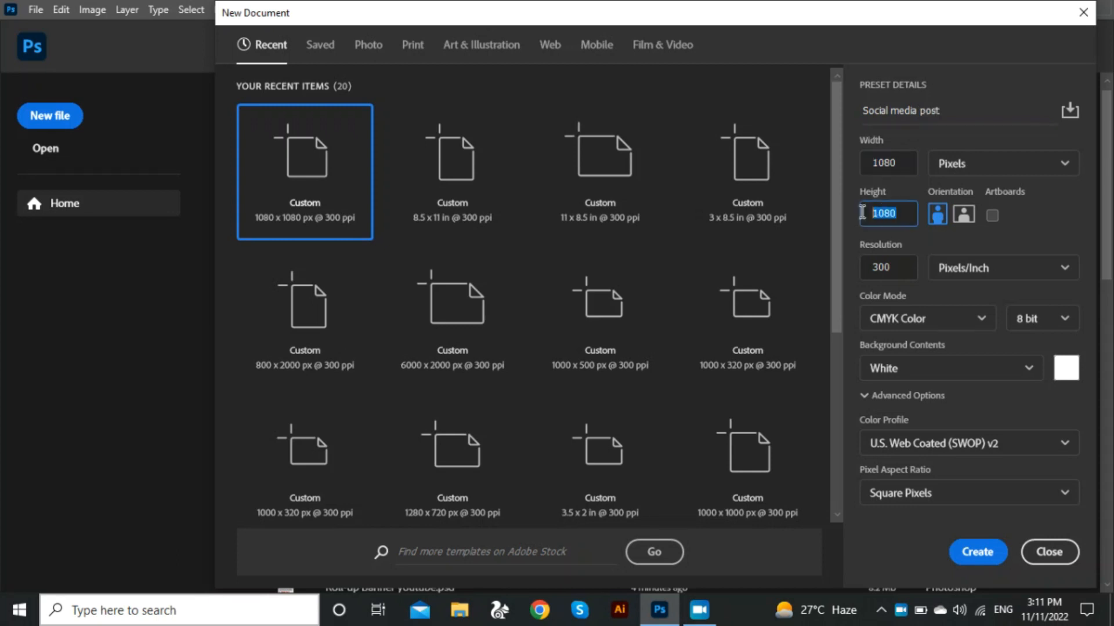
- Create a 1080 × 1080 px document at 300 ppi in CMYK colour with a white background, named Social media post
click(1062, 443)
click(928, 229)
click(986, 553)
- Add a one-column guide layout with 25 px margins on all sides and fill the background with the orange foreground colour
key(space)
click(290, 9)
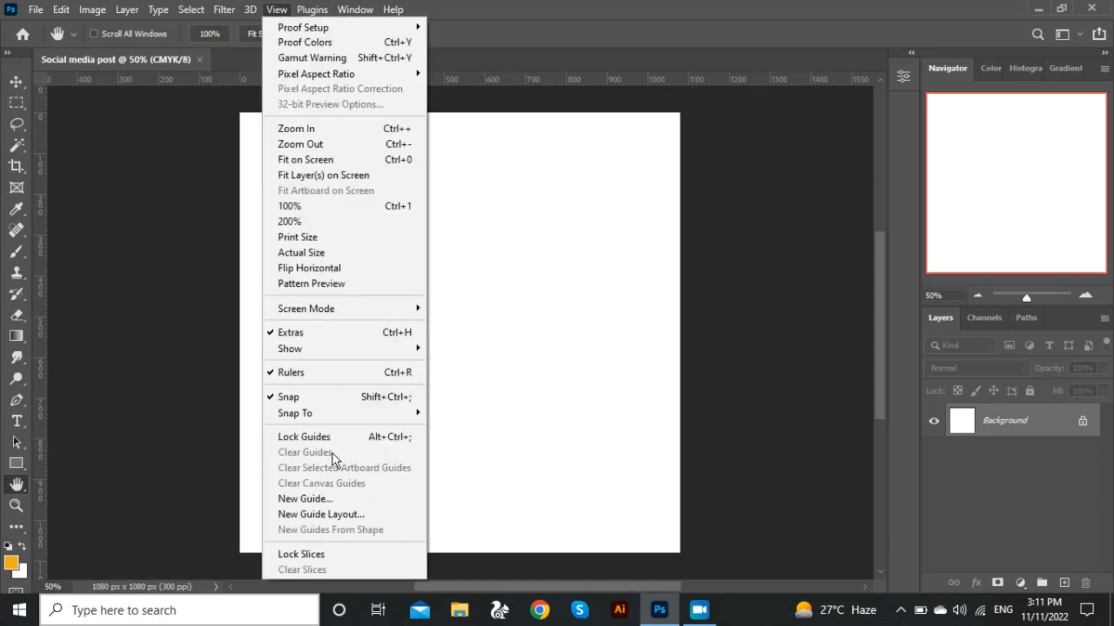
click(342, 515)
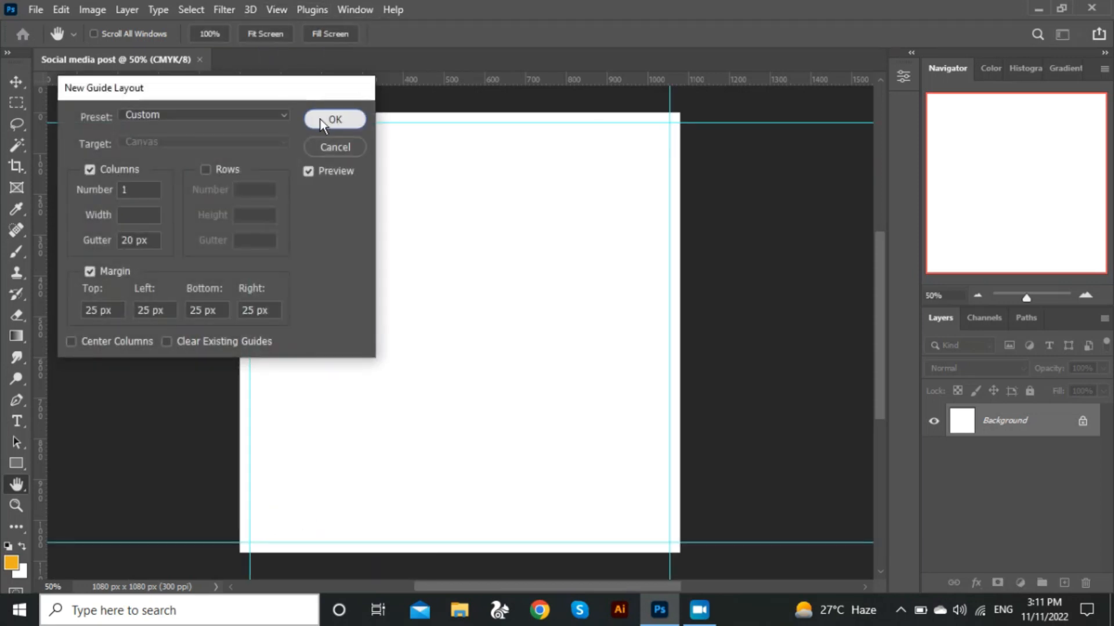
click(323, 122)
key(v)
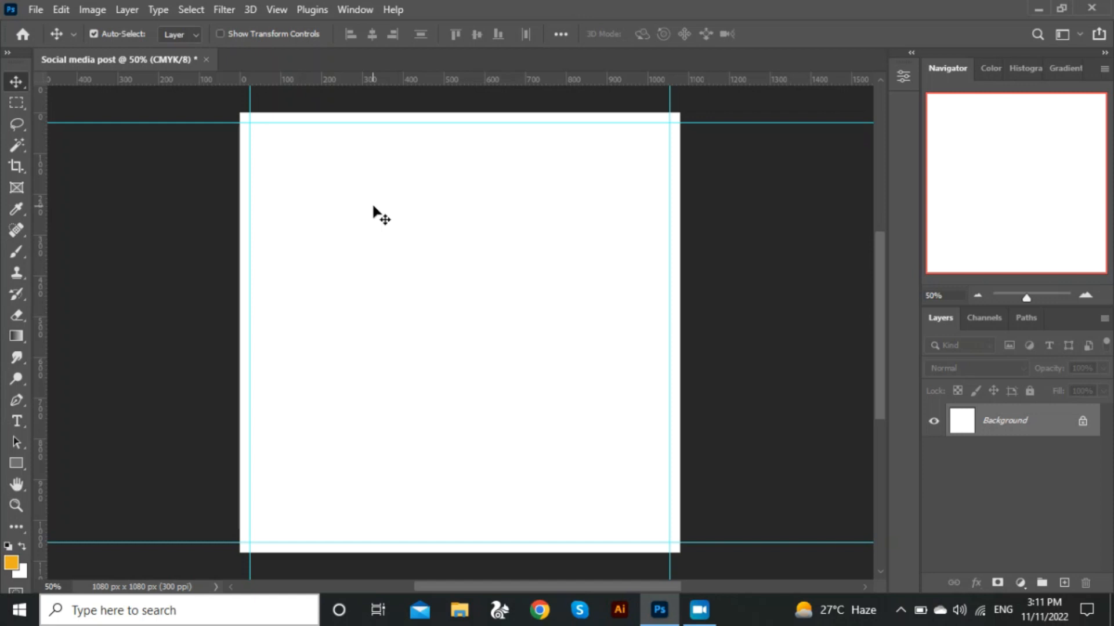
key(alt+BackSpace)
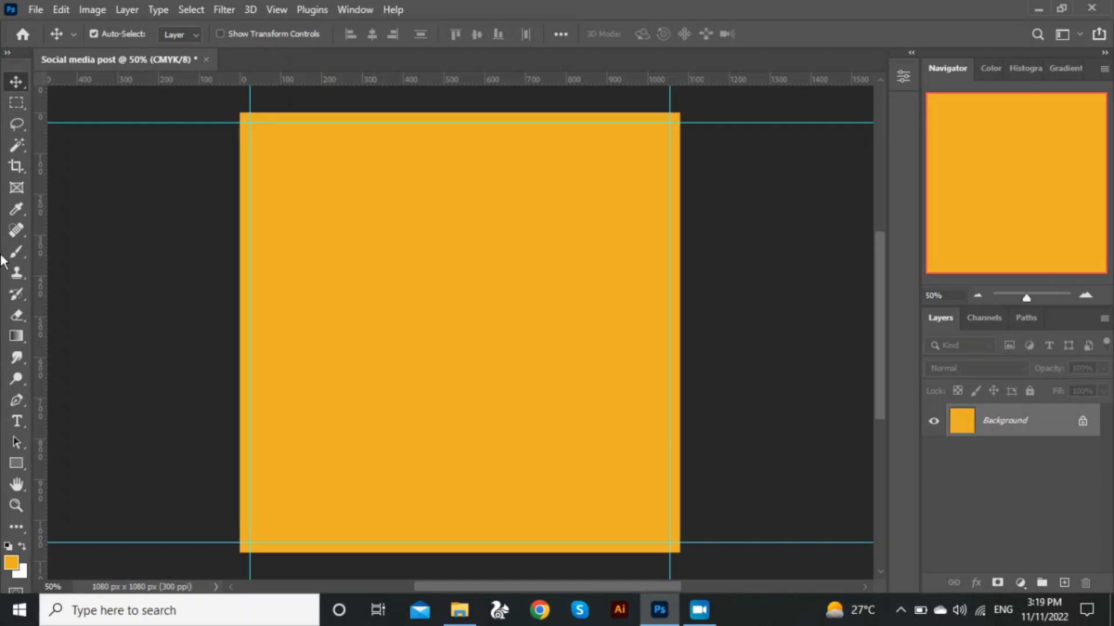
- Paint a soft light-orange glow at the canvas centre on a new layer, using the 1157 px soft brush at 0% hardness
click(9, 254)
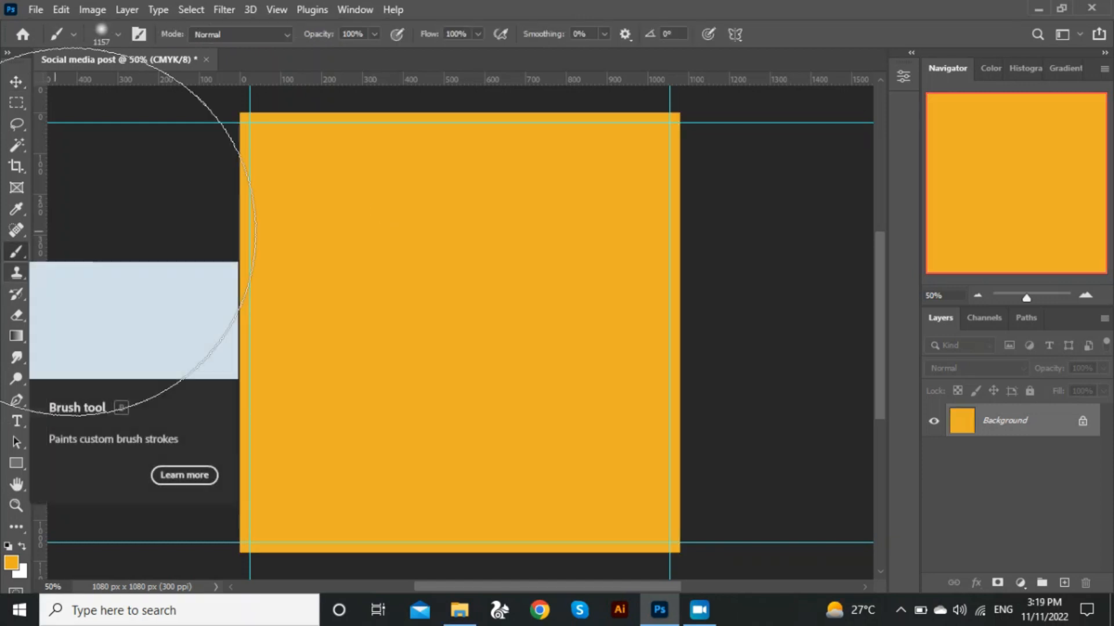
click(118, 35)
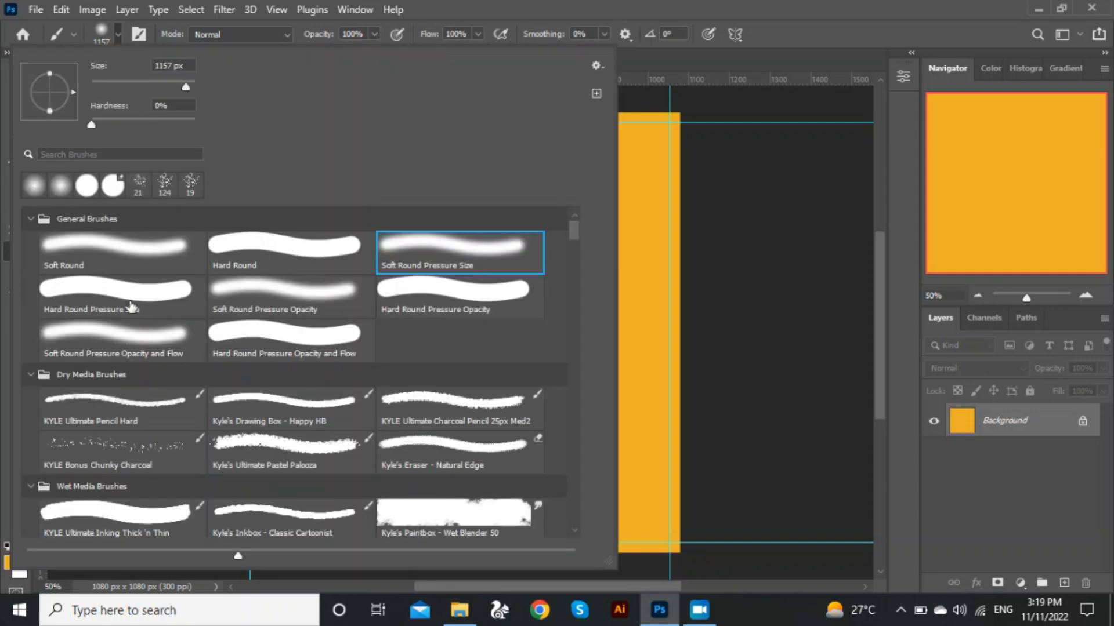
click(118, 34)
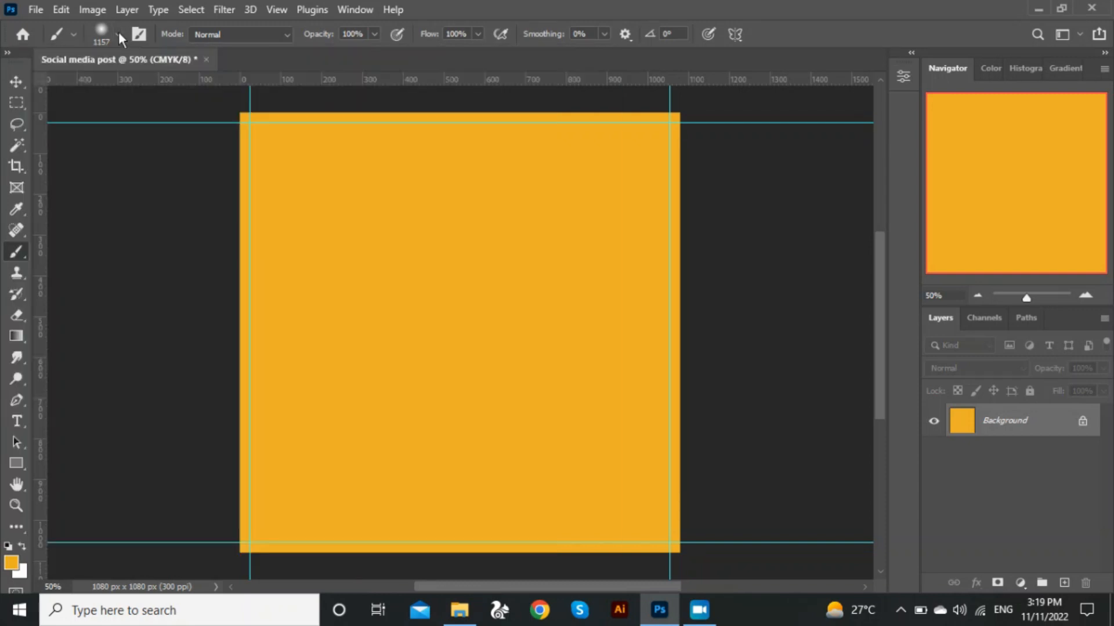
click(11, 561)
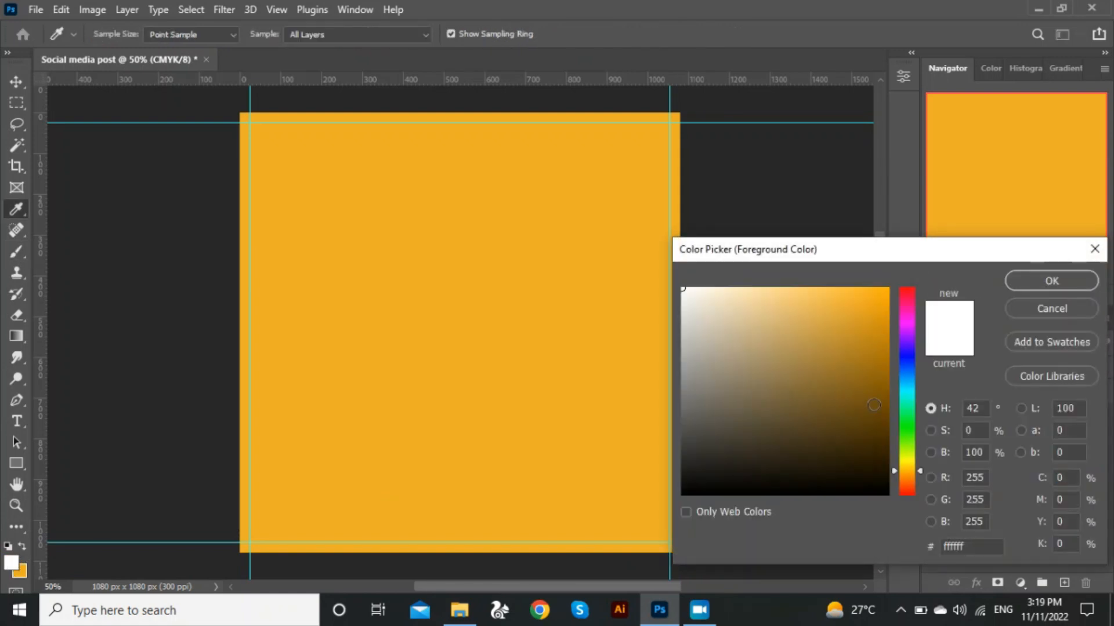
click(774, 303)
click(1051, 281)
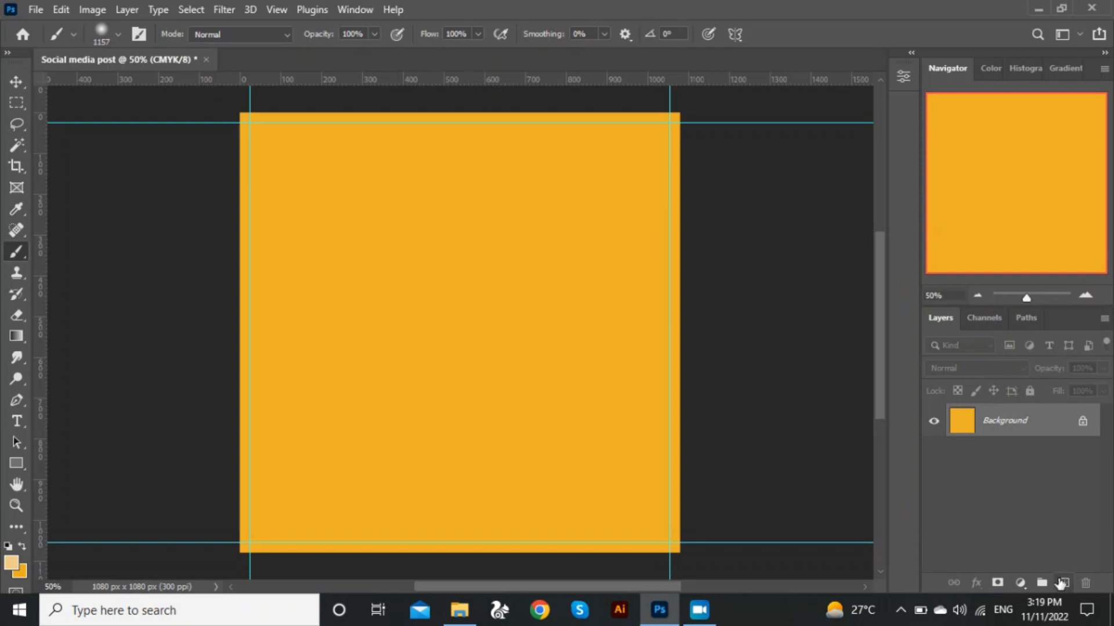
click(1060, 583)
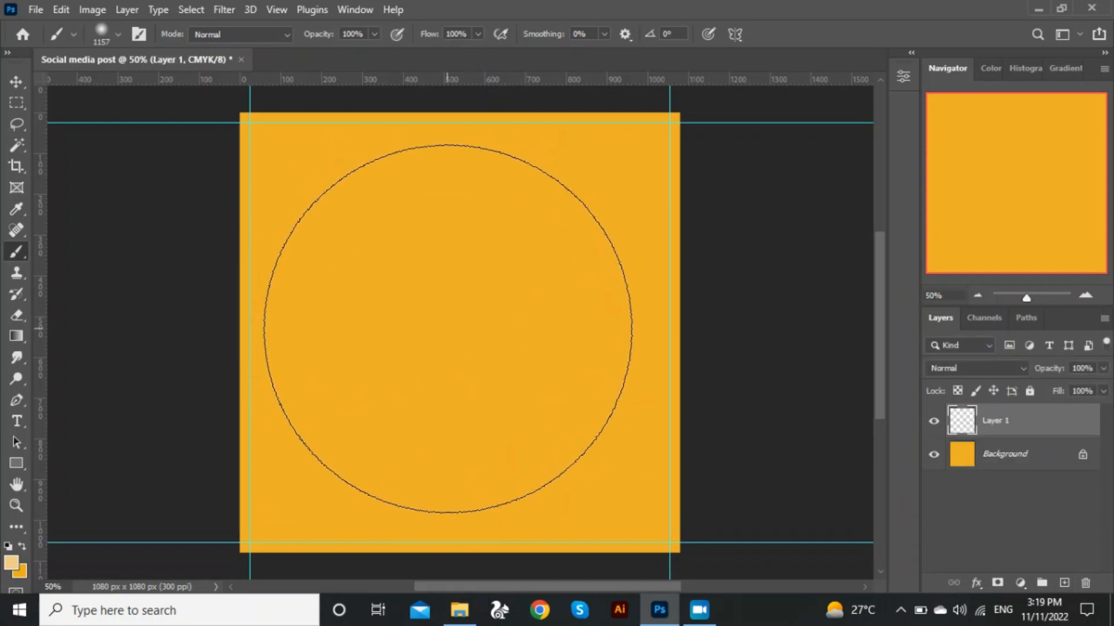
click(459, 331)
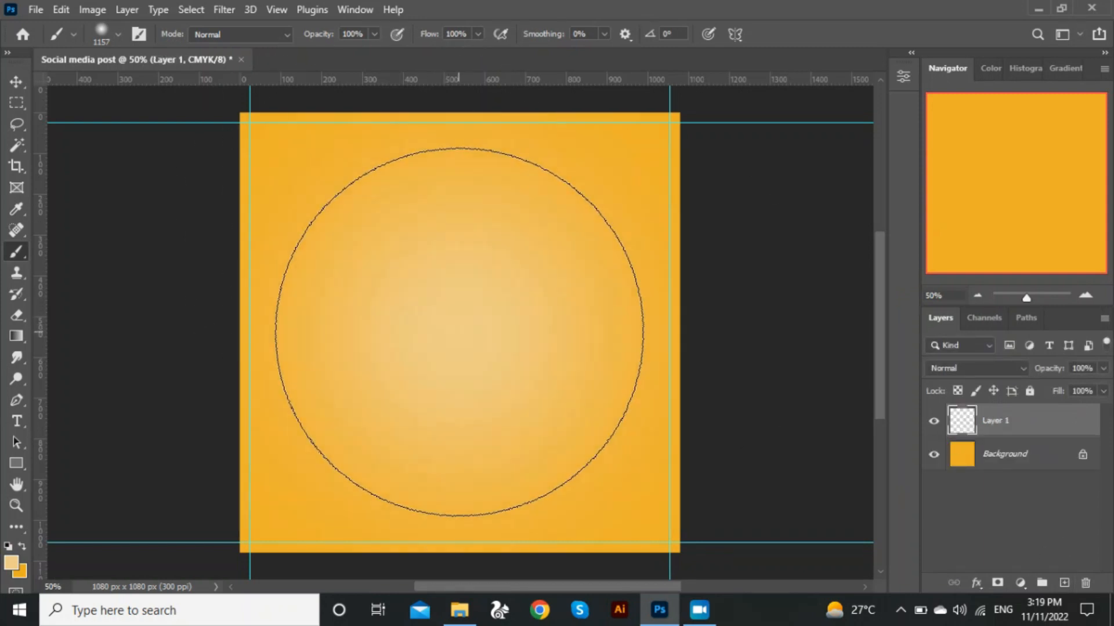
key(v)
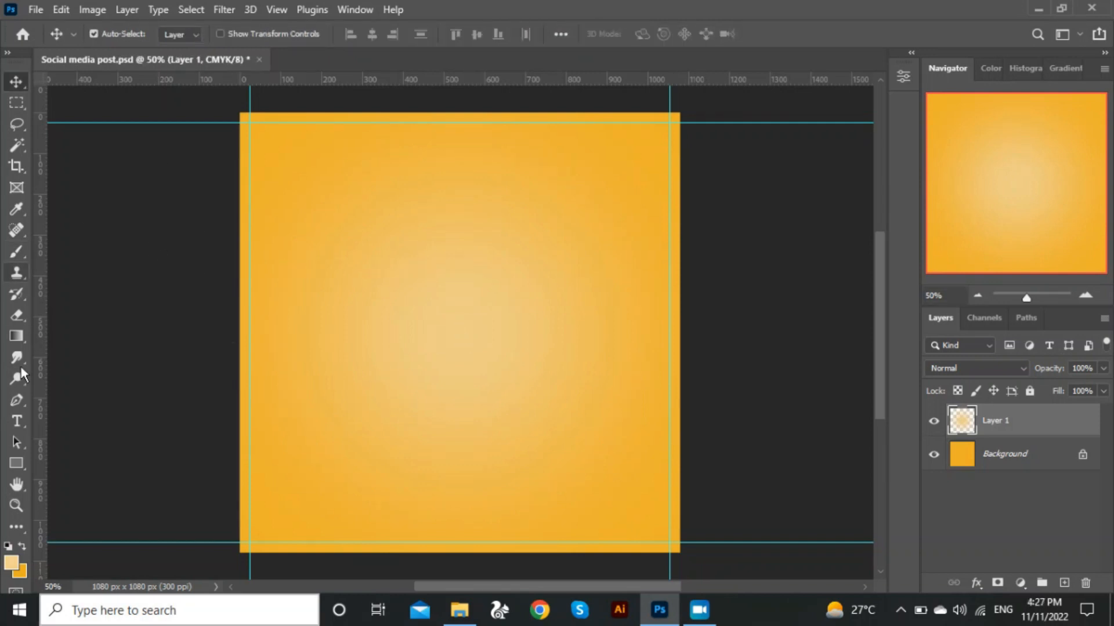
- Draw a tall, narrow vertical rectangle with a dark purple fill left of the canvas centre
click(16, 463)
drag(352, 191, 399, 446)
click(755, 240)
click(714, 349)
click(857, 70)
key(v)
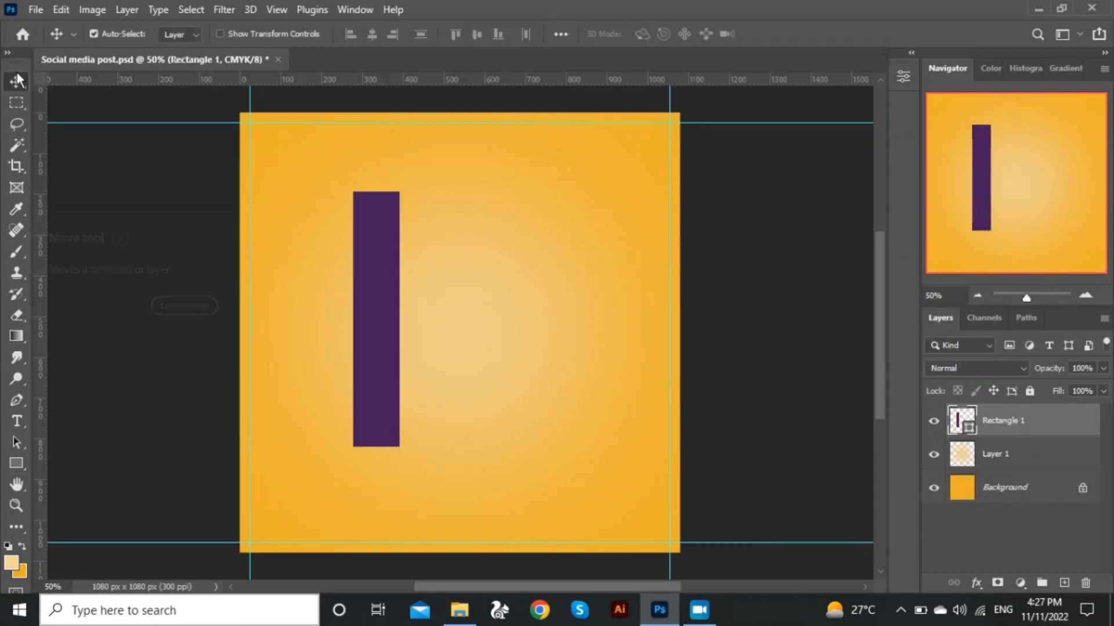
- Duplicate the purple bar four times towards the right to form a row of five evenly spaced bars
key(z)
click(386, 272)
click(16, 80)
alt+drag(356, 242, 631, 241)
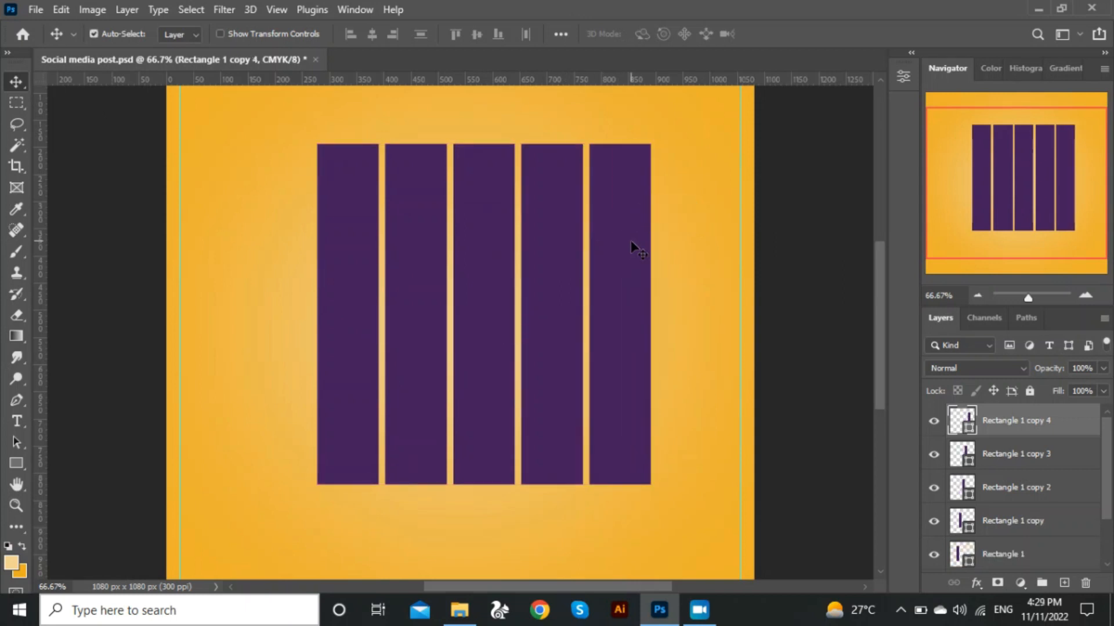
- Group the five bars and centre the group on the canvas horizontally and vertically
shift+click(1004, 545)
key(ctrl+g)
key(ctrl+a)
click(370, 32)
click(478, 33)
- Stagger the purple bars by shifting individual ones up or down, keeping them in the same row
drag(387, 278, 390, 251)
drag(462, 250, 462, 260)
drag(530, 227, 531, 213)
mouse_move(589, 229)
mouse_down()
mouse_move(532, 206)
mouse_move(602, 229)
mouse_up()
click(950, 413)
key(z)
key(ctrl+minus)
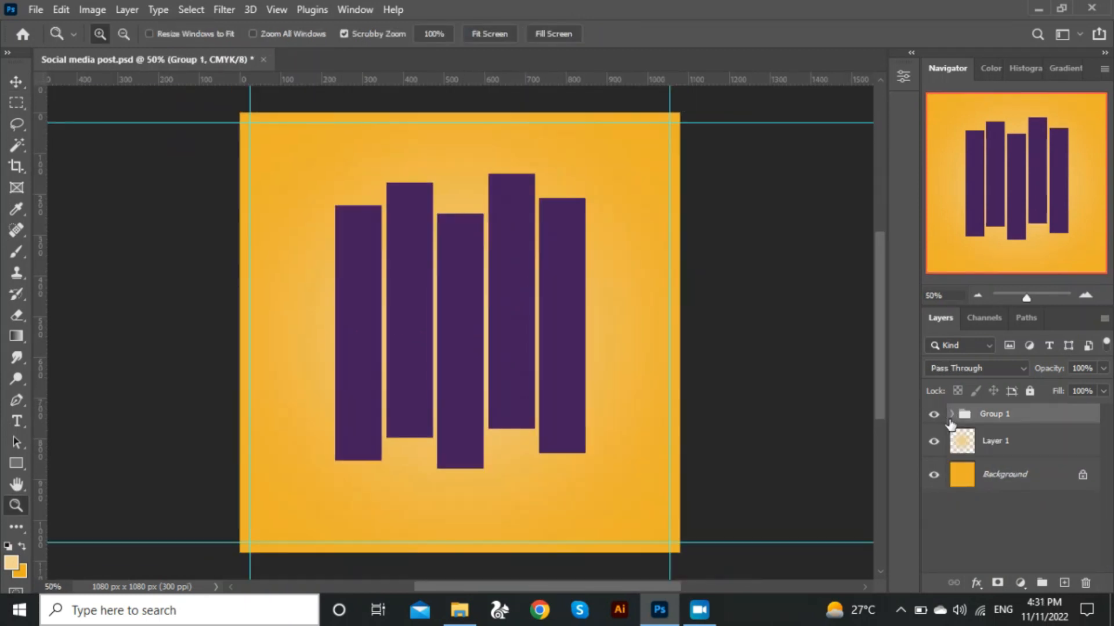
- Re-centre the bar group vertically, then rotate it clockwise into a diagonal slant and scale it to about 94.5%
key(v)
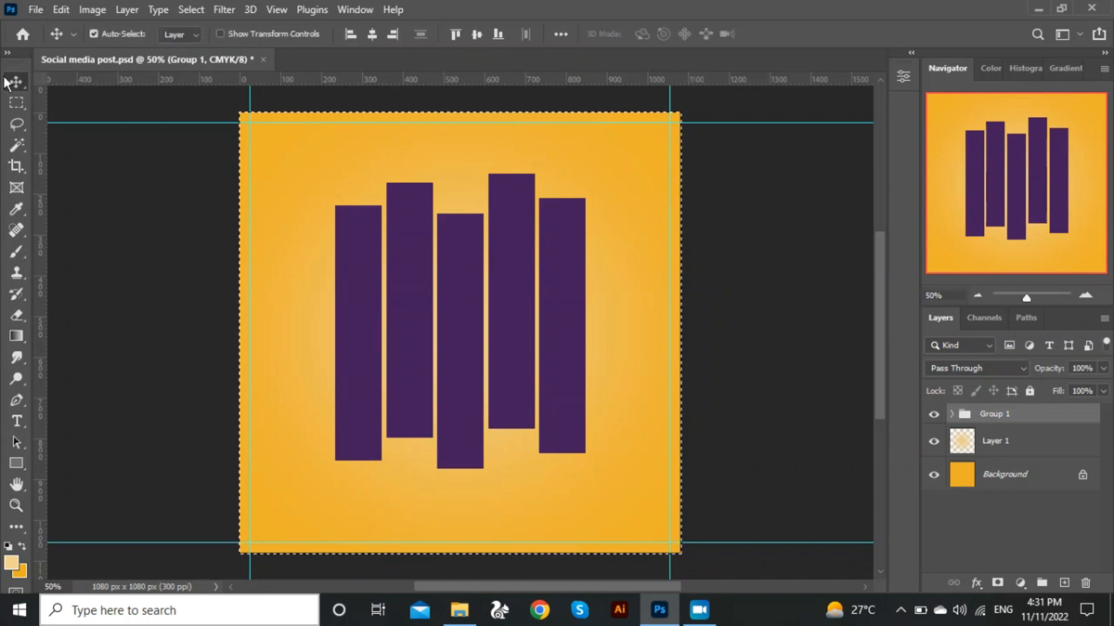
click(478, 35)
key(ctrl+t)
drag(534, 139, 609, 182)
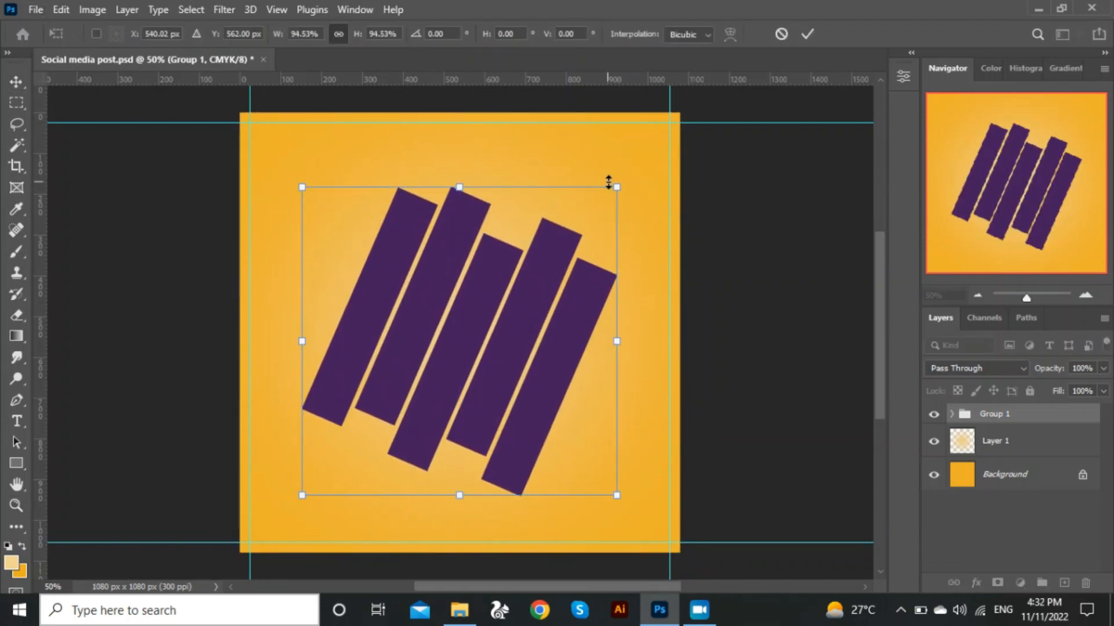
key(Return)
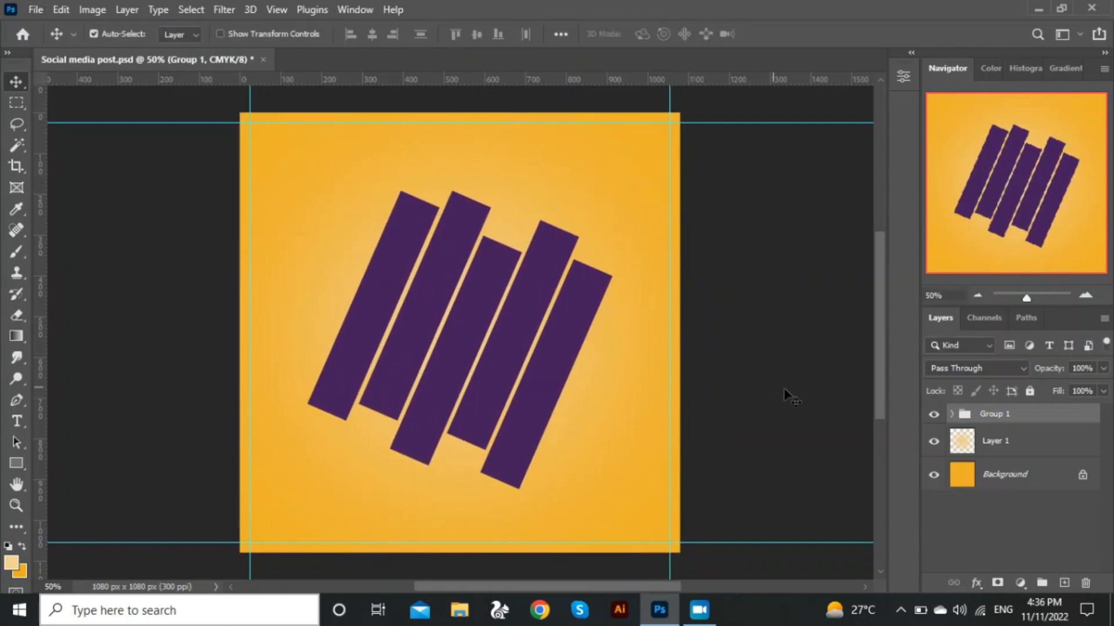
- Add a Multiply drop shadow to the bar group with 56% opacity, 90° angle, 3 px distance and 6 px size
right_click(999, 416)
click(858, 21)
double_click(1038, 413)
drag(527, 134, 919, 134)
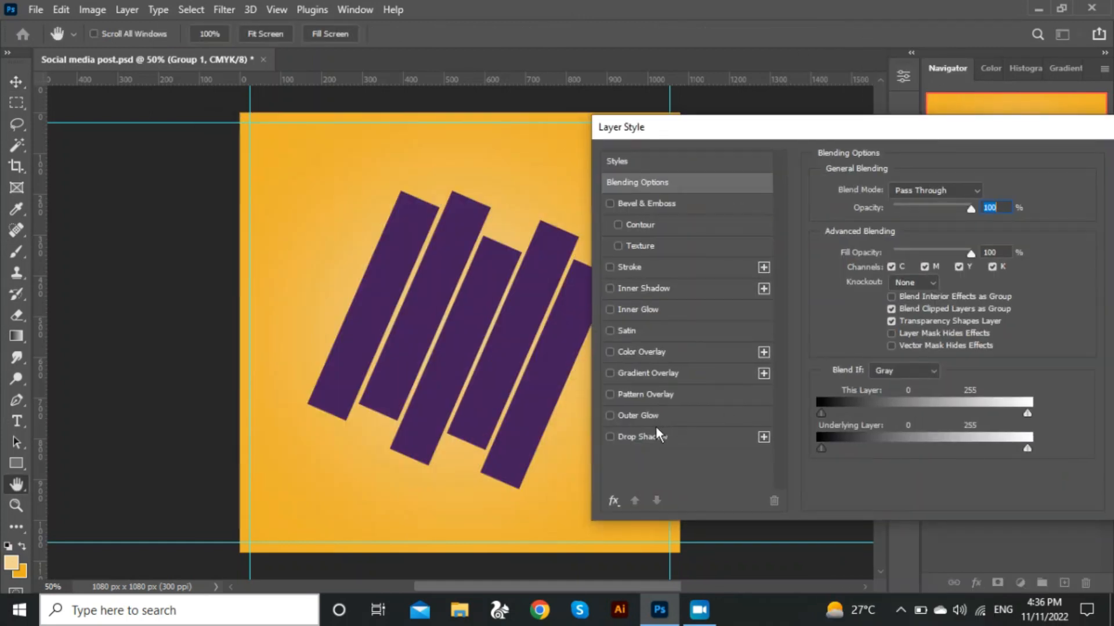
click(628, 437)
drag(885, 301, 882, 266)
drag(920, 130, 825, 132)
click(1056, 154)
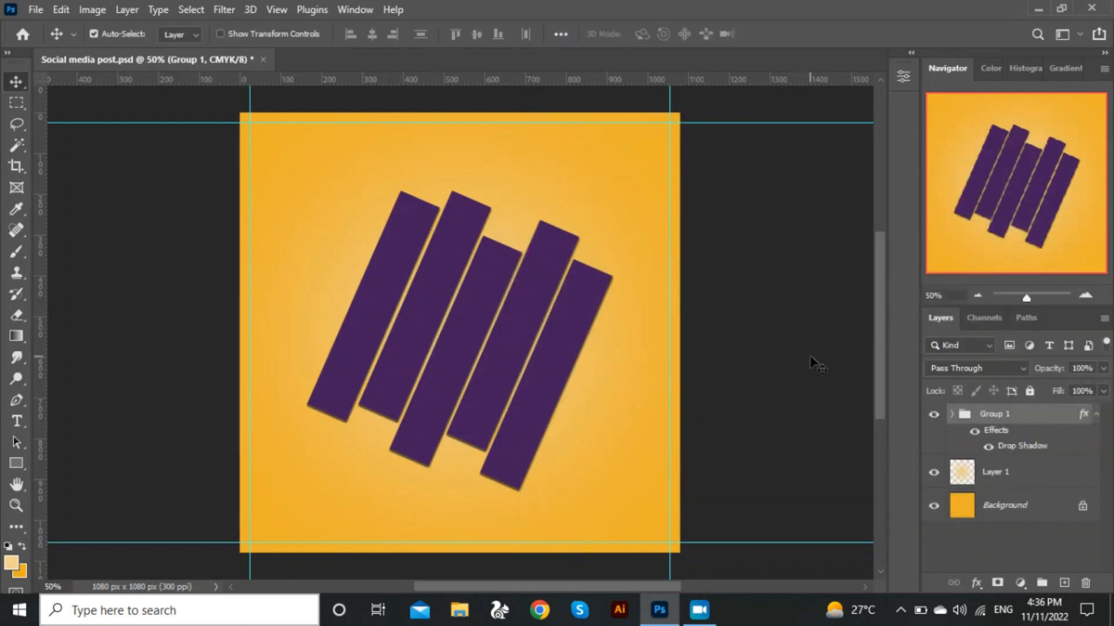
- Add a thin stroke effect to the bar group alongside its drop shadow
double_click(1014, 446)
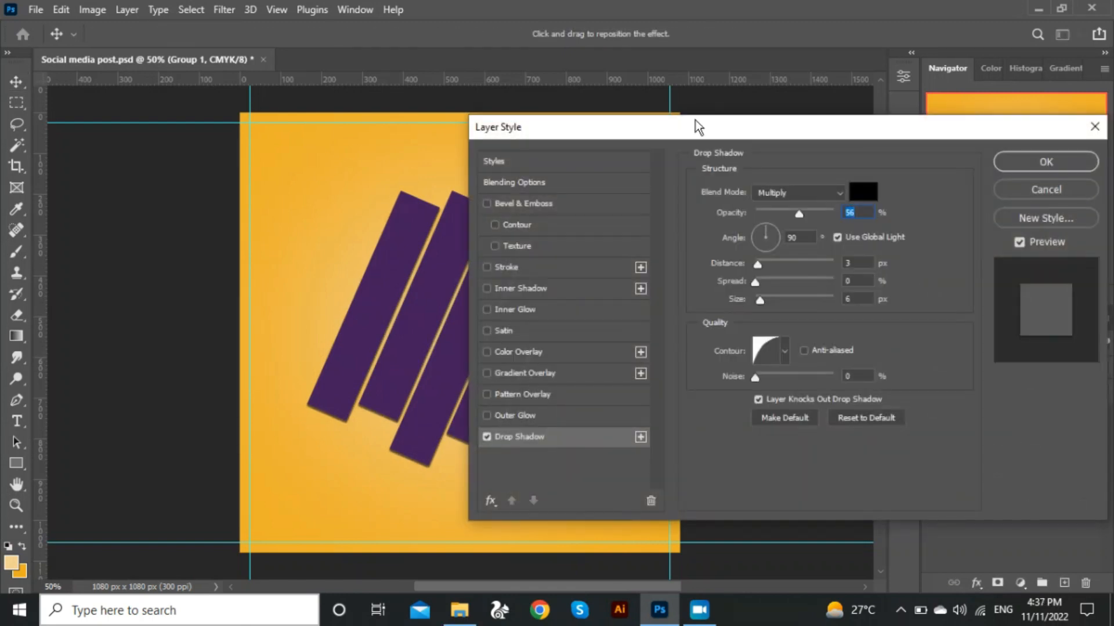
click(587, 268)
drag(837, 193, 838, 193)
click(1094, 164)
- Place the modelrgirl img photo on top of the design and scale it to about 104%
click(459, 610)
drag(226, 142, 658, 616)
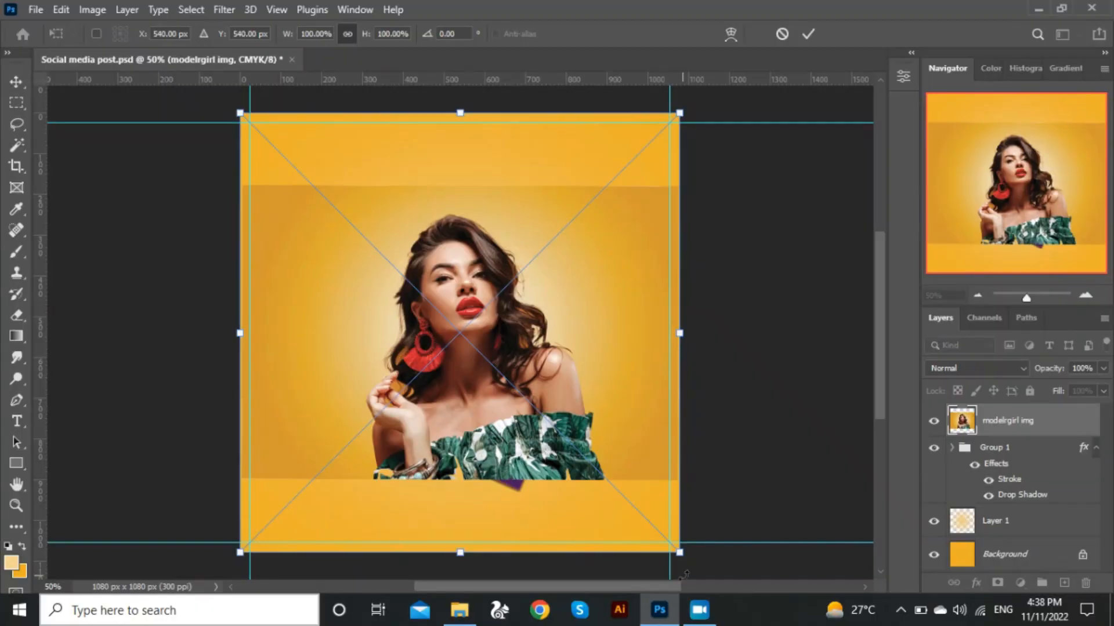
drag(679, 553, 698, 571)
drag(583, 392, 573, 389)
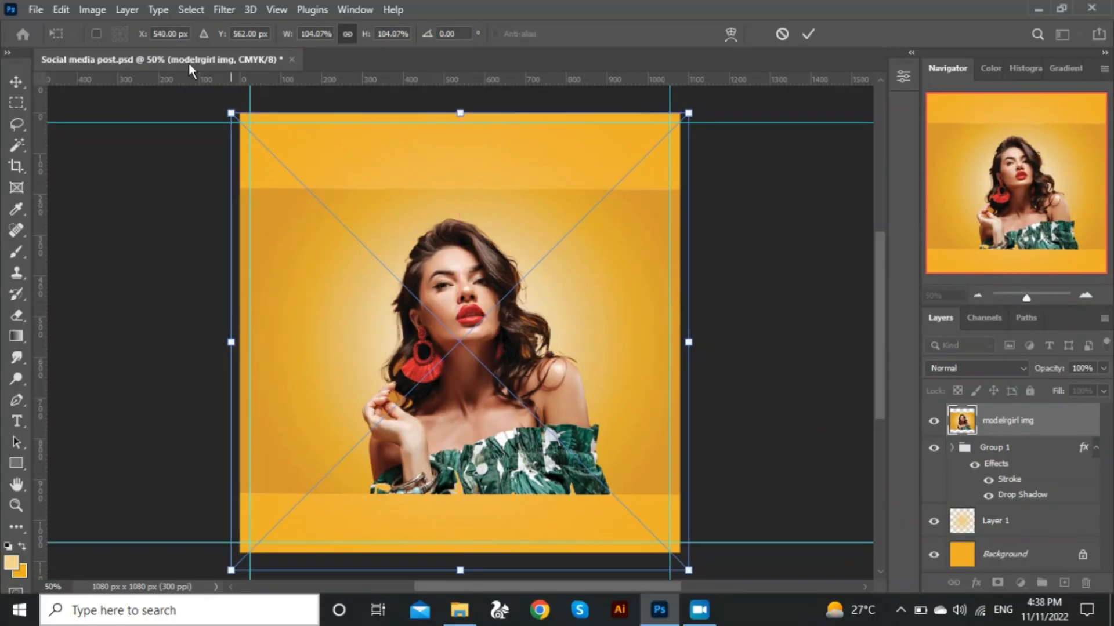
key(Return)
- Clip the model photo to the bar group, shift it slightly left and rotate it 1.24°
alt+click(1013, 434)
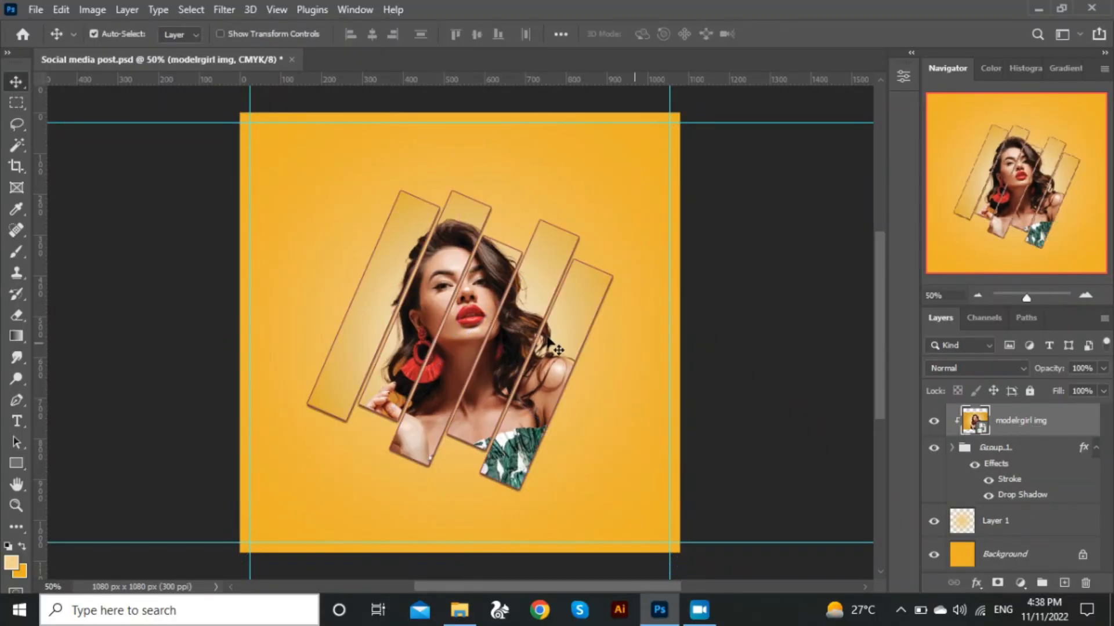
key(ctrl+t)
drag(485, 342, 435, 354)
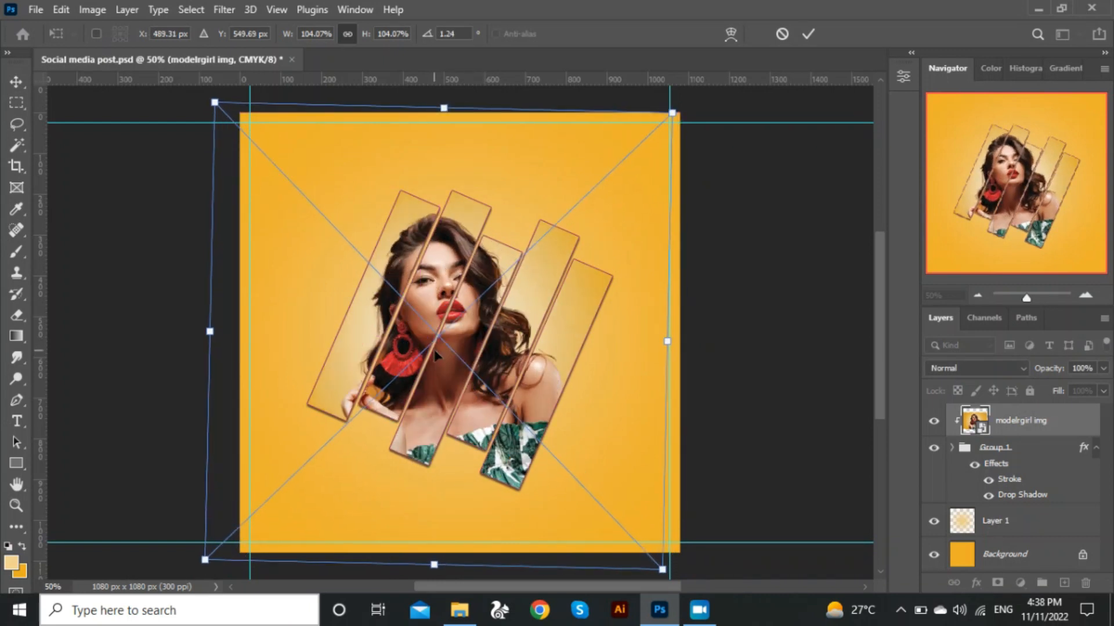
click(12, 85)
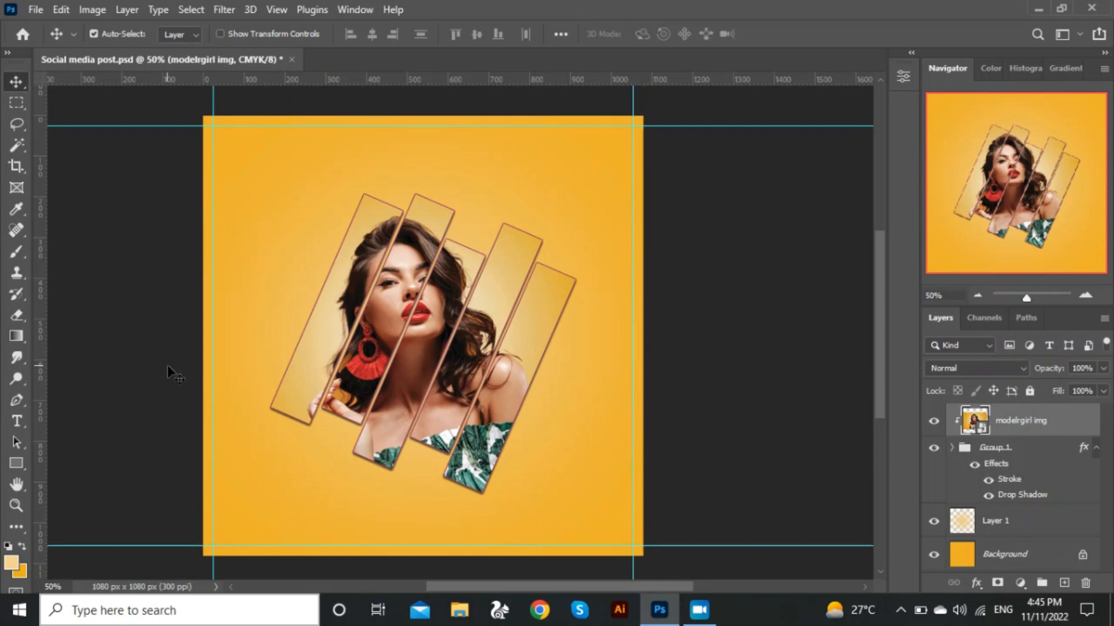
- Add the heading text NEW ARRIVEL near the upper-left corner of the canvas
key(ctrl+plus)
drag(299, 373, 327, 455)
key(ctrl+plus)
drag(351, 367, 416, 469)
click(14, 81)
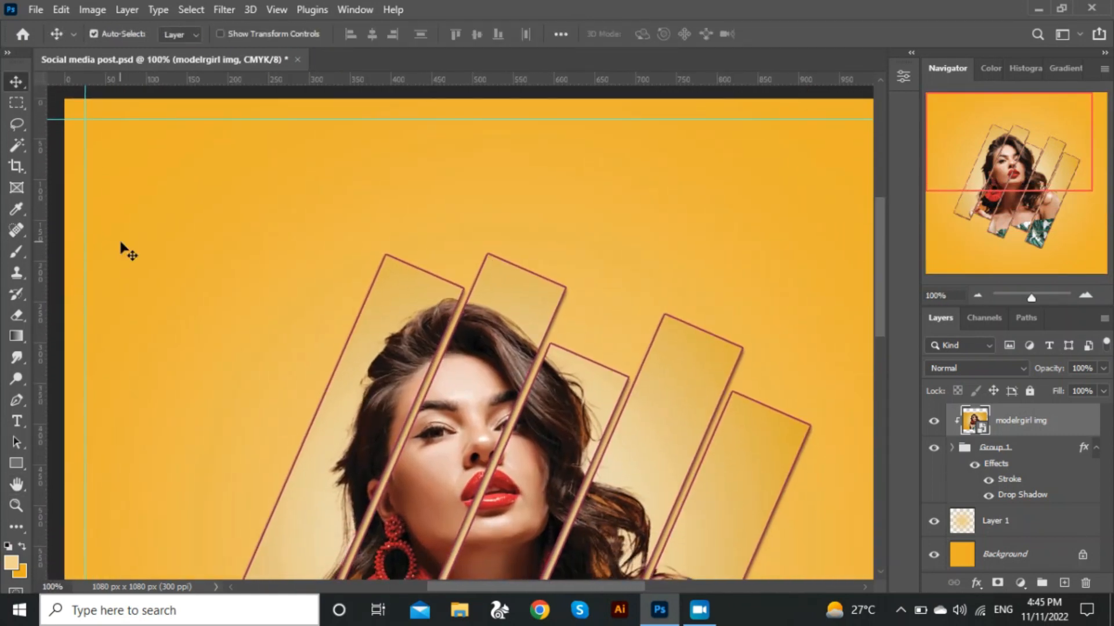
key(t)
click(121, 142)
key(BackSpace)
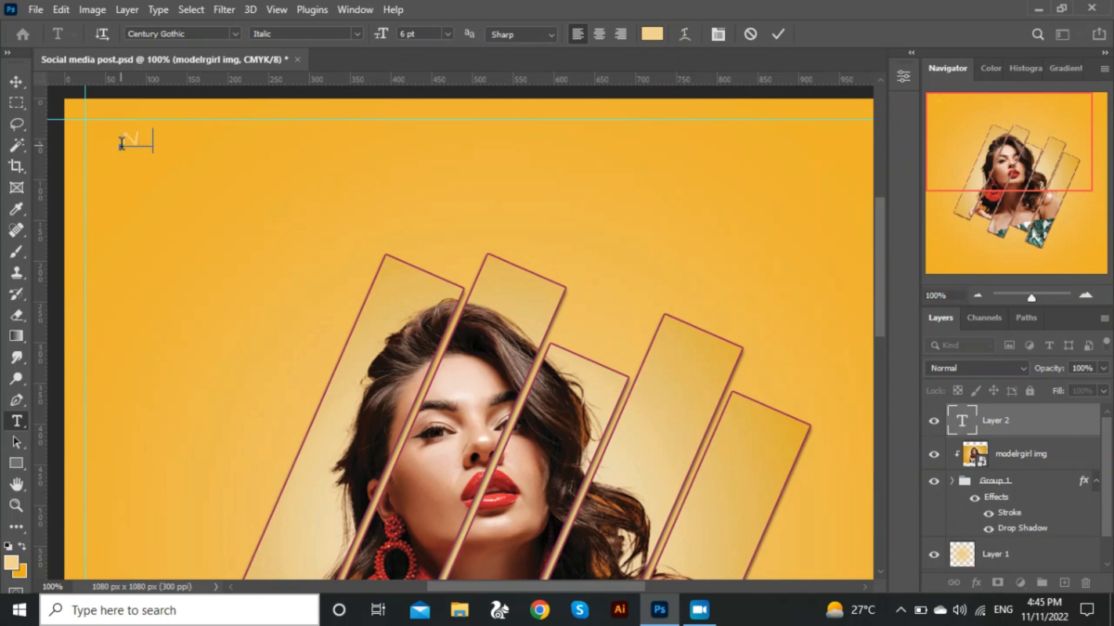
click(15, 81)
- Set the NEW ARRIVEL heading's font to CONFLICT PERSONAL USE Bold
click(903, 76)
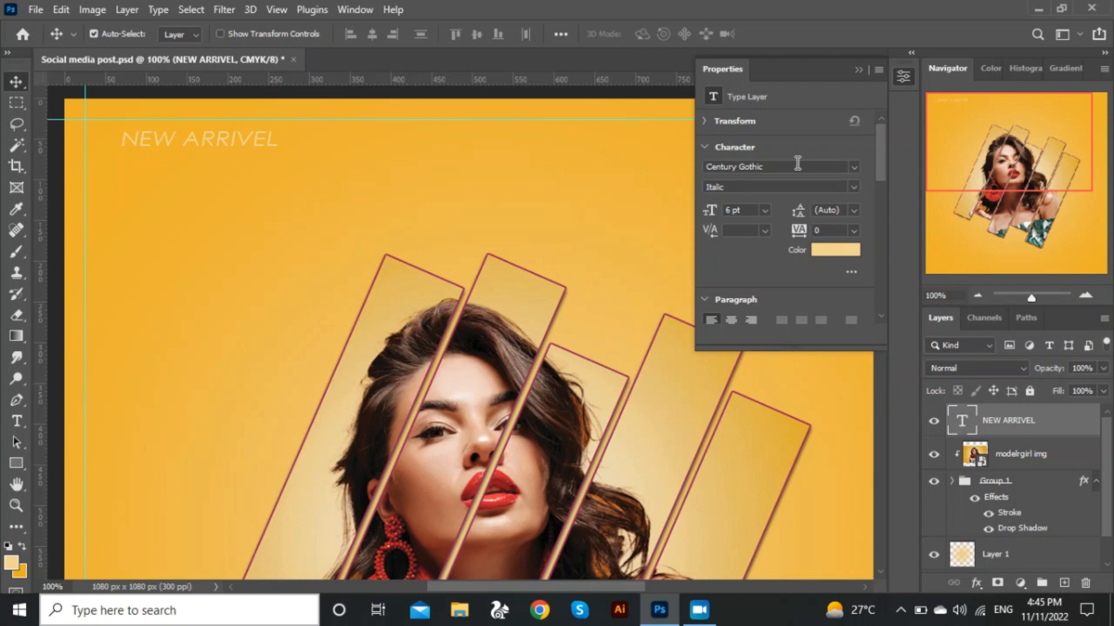
text(conflict)
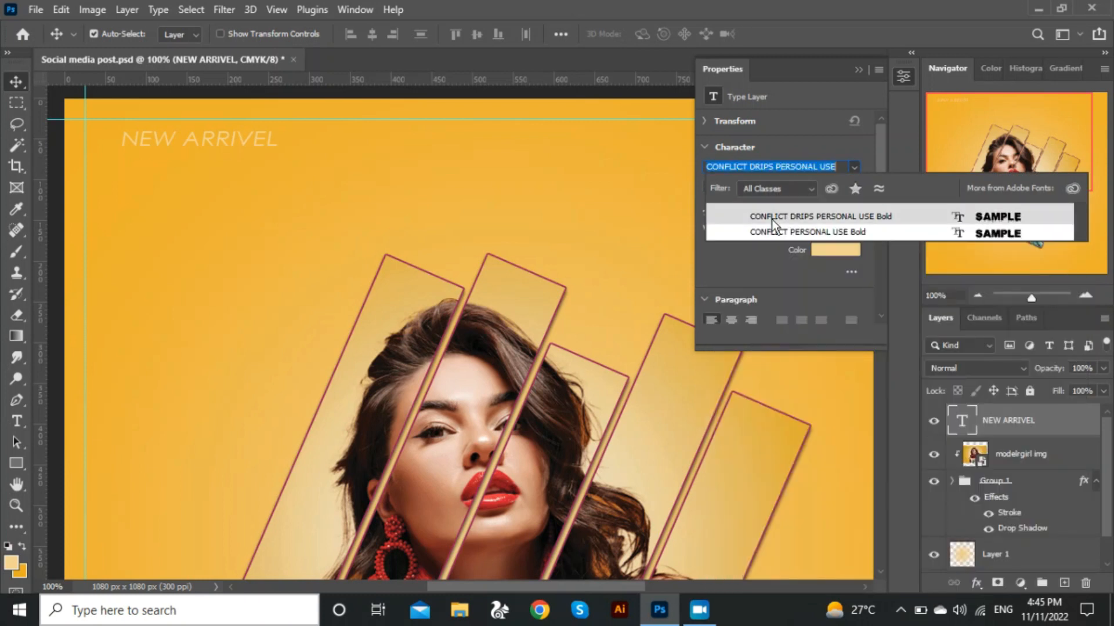
click(764, 233)
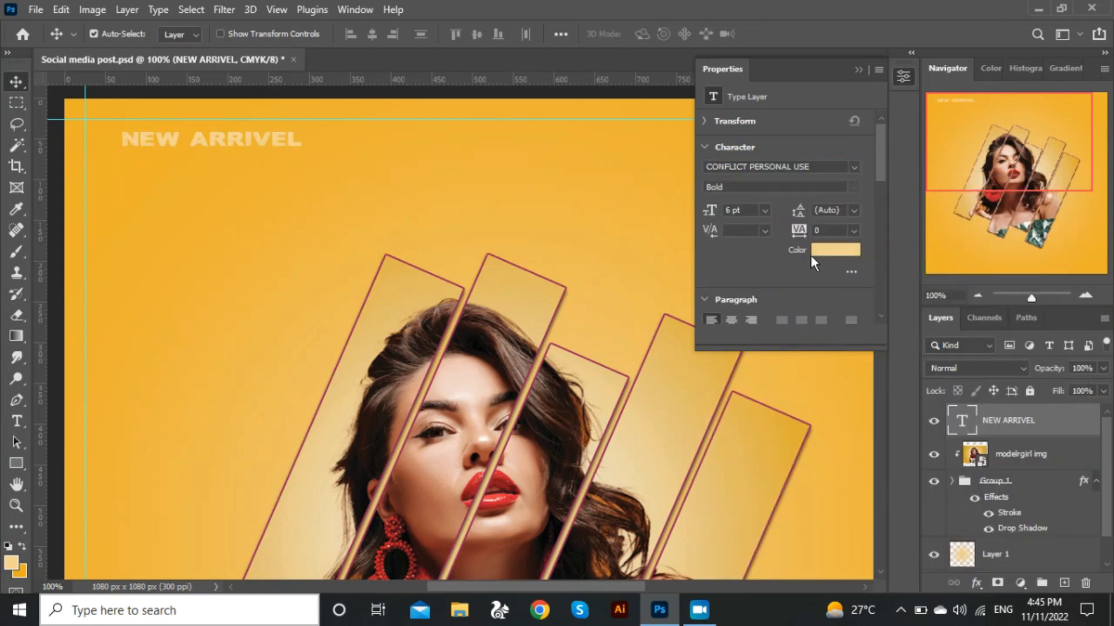
- Enlarge the heading to 17.16 pt with tracking 50 and position it against the upper-left margin guides
key(ctrl+t)
drag(250, 138, 310, 145)
drag(364, 169, 254, 170)
drag(418, 169, 476, 181)
drag(398, 150, 401, 149)
drag(481, 180, 509, 197)
click(16, 83)
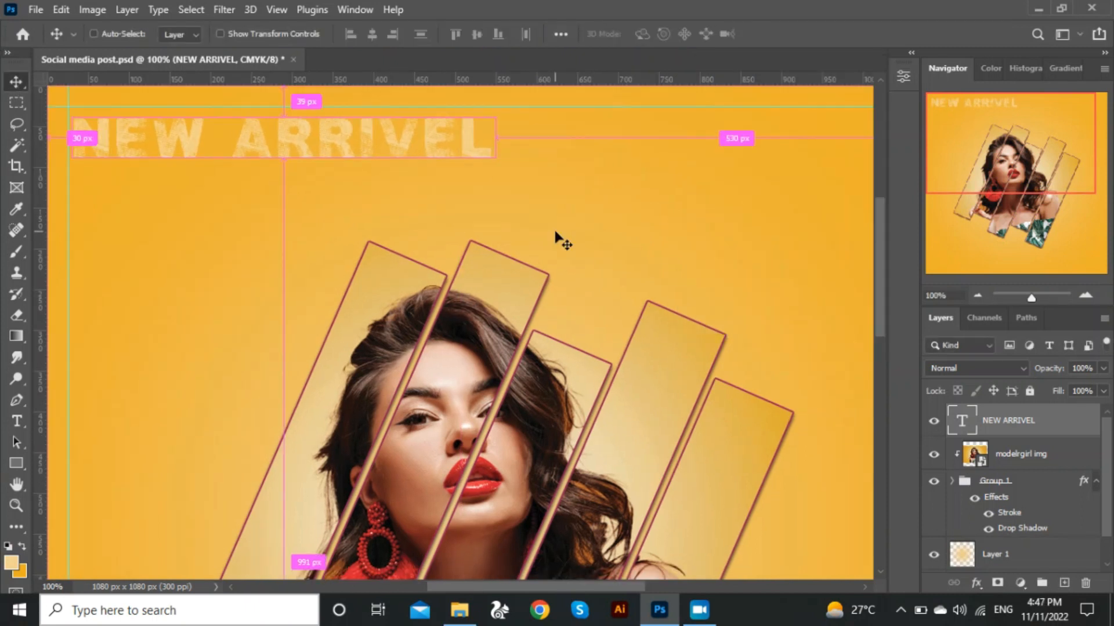
- Change the heading's text colour to light grey e2e1e0
click(903, 76)
click(840, 249)
click(684, 311)
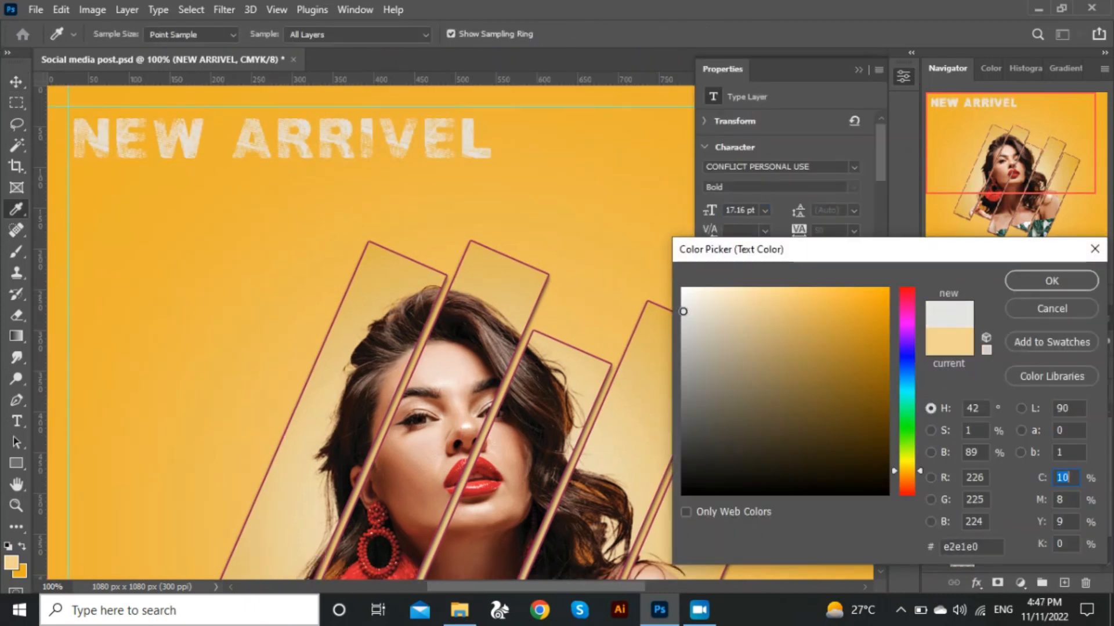
click(1028, 282)
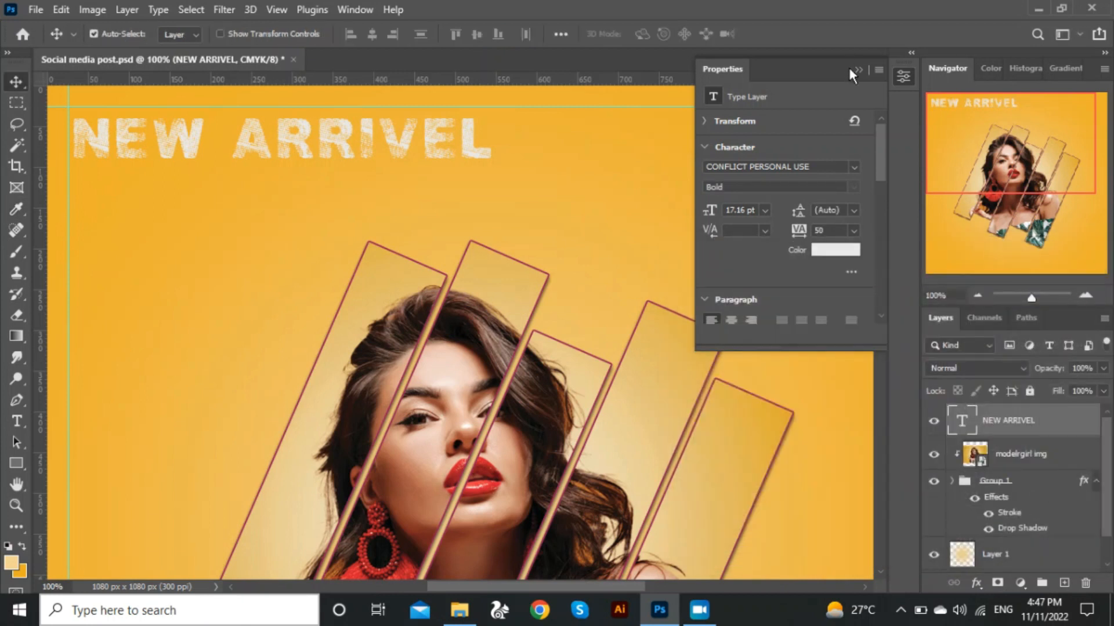
click(858, 69)
- Add the subheading SOCIAL MEDIA POST DESIGN at 5.67 pt beneath the NEW ARRIVEL heading
key(t)
click(109, 189)
text(SOCIAL MEDIA POST DESIGN)
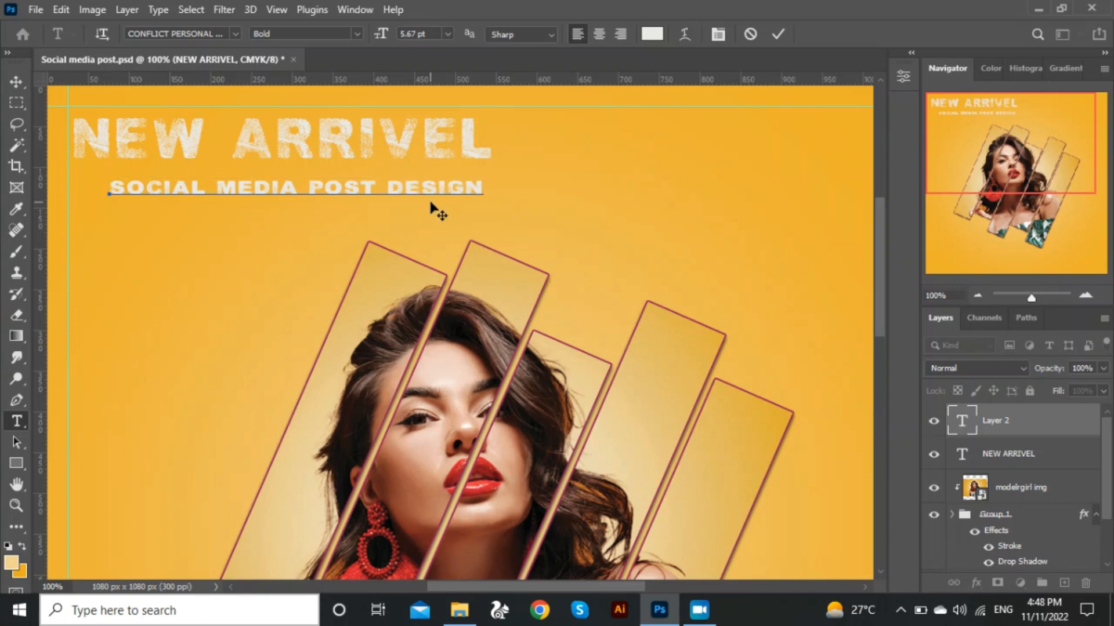
- Align the subheading with the NEW ARRIVEL heading's left edge and set its font to Century Gothic Italic
drag(161, 191, 125, 187)
click(903, 77)
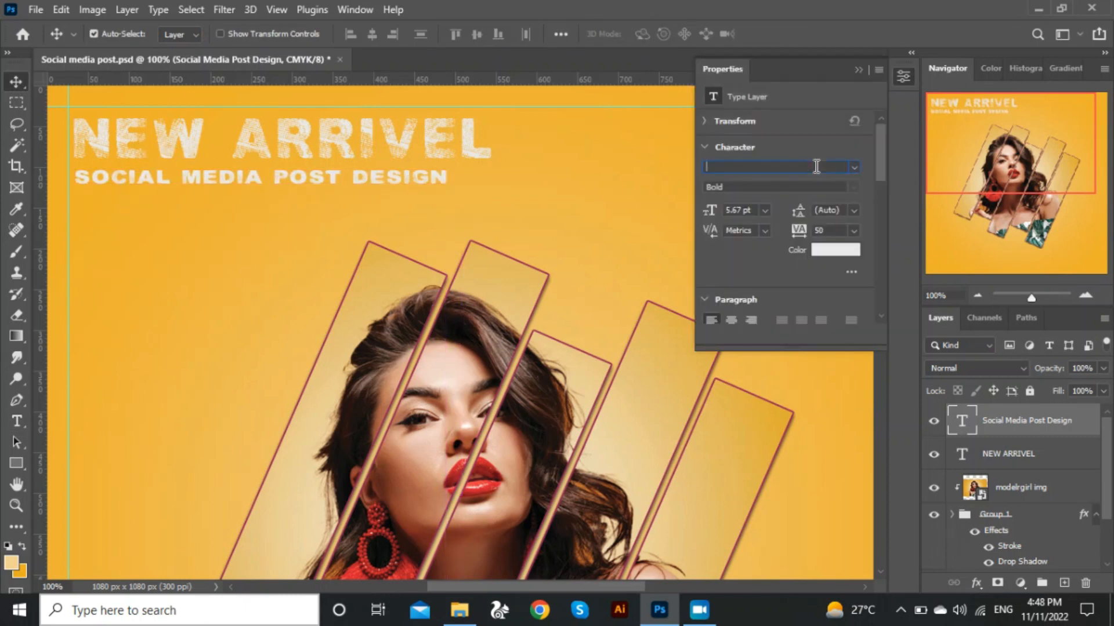
text(cen)
click(790, 262)
- Change the subheading's text colour to very dark grey and set its tracking to 0
click(849, 252)
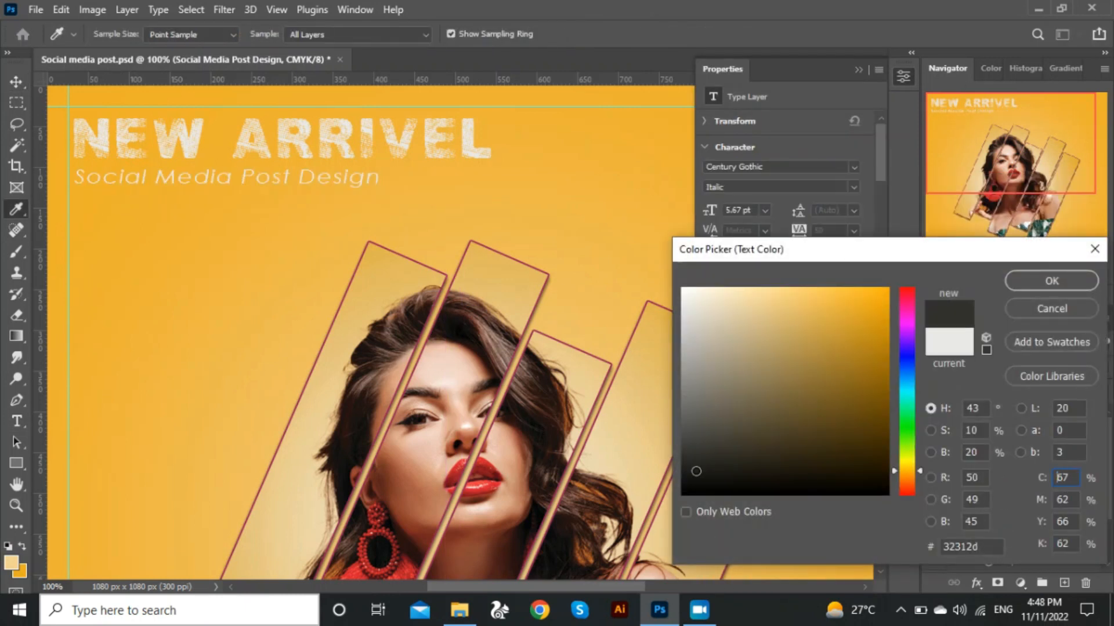
click(700, 466)
click(1032, 288)
click(854, 186)
click(854, 186)
click(853, 229)
click(830, 328)
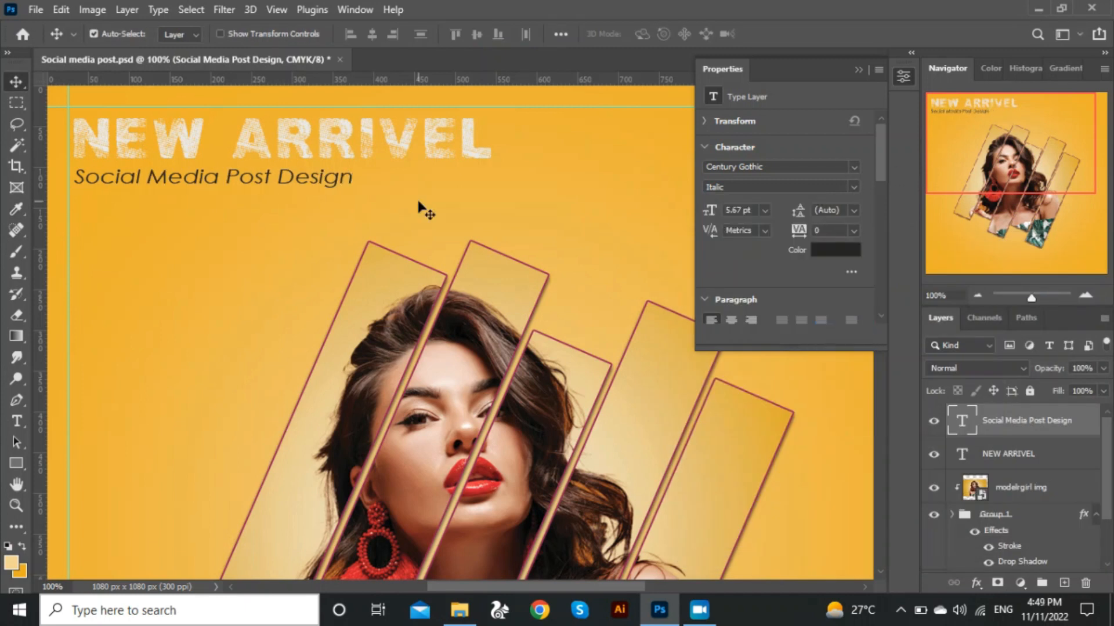
- Enlarge the subheading to 7.84 pt and place it directly beneath the NEW ARRIVEL heading
key(ctrl+t)
drag(354, 192, 460, 191)
key(Return)
drag(133, 186, 130, 185)
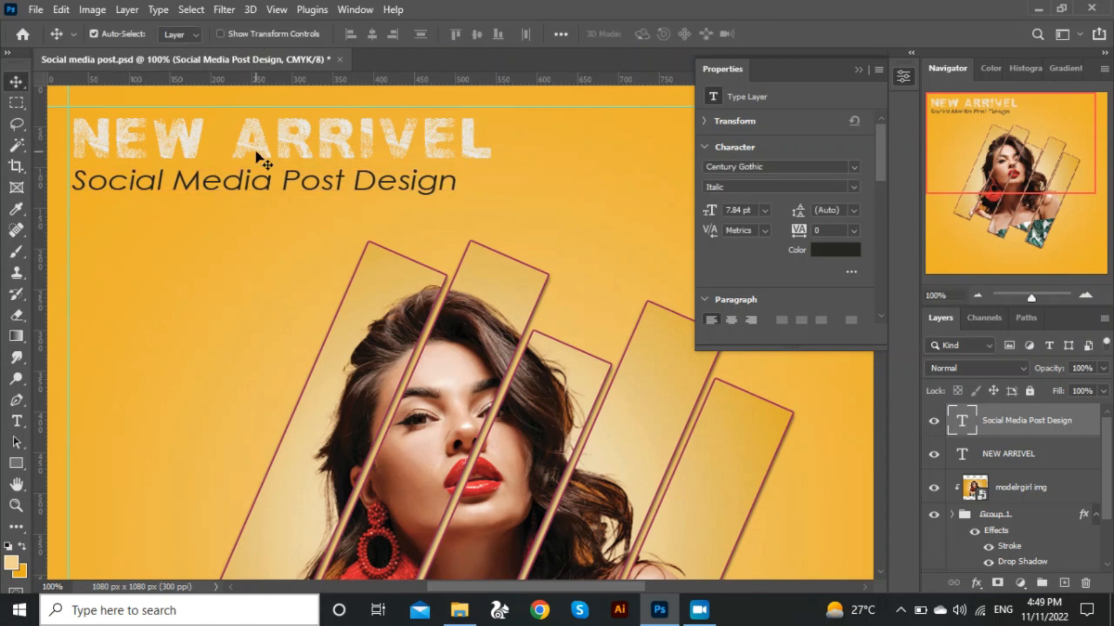
- Add the text LOGO HERE in the upper-right area of the post
key(h)
drag(423, 249, 255, 251)
drag(684, 234, 614, 245)
click(17, 85)
key(t)
click(485, 157)
key(BackSpace)
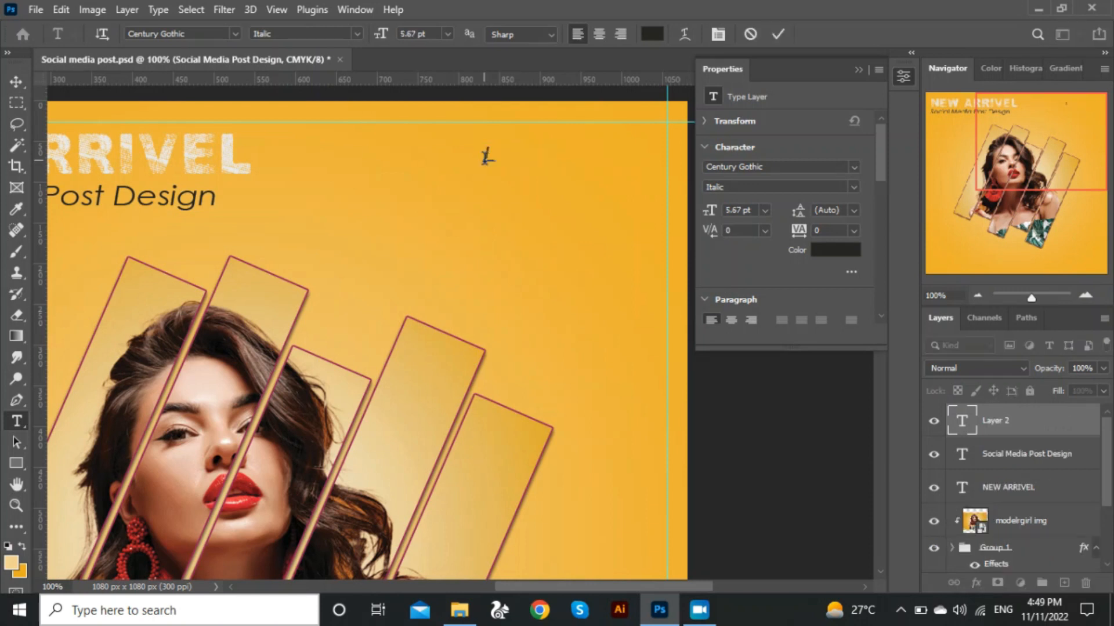
click(9, 85)
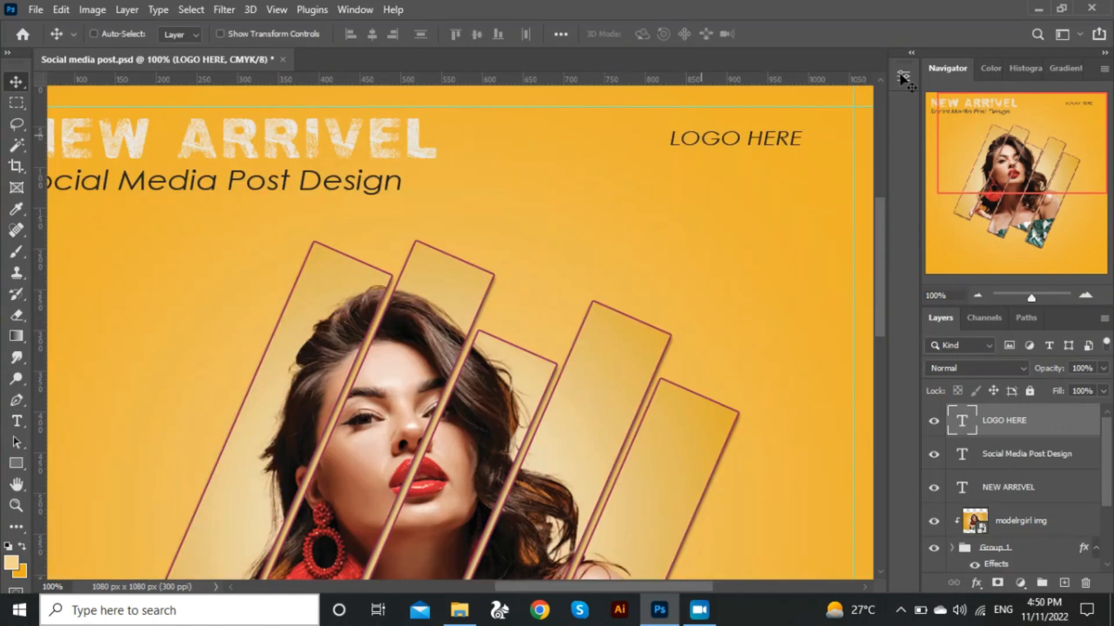
- Set the LOGO HERE text's font to Californian FB Regular
click(903, 77)
click(784, 169)
key(BackSpace)
text(cali)
click(787, 312)
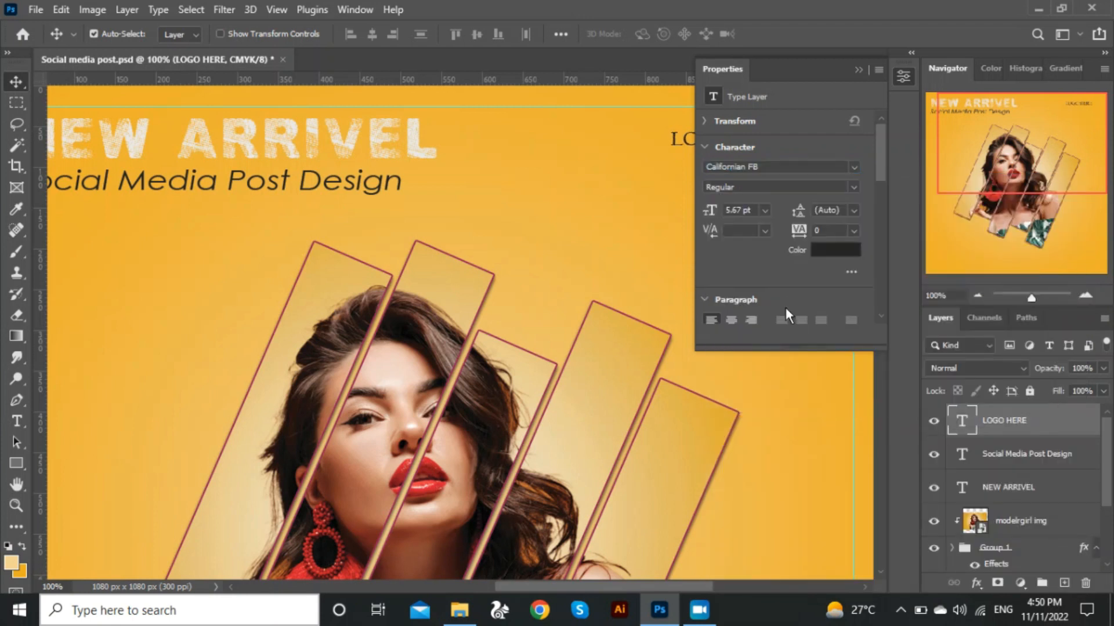
click(858, 70)
- Change the LOGO HERE text's colour to white and enlarge it to 6.6 pt
click(905, 77)
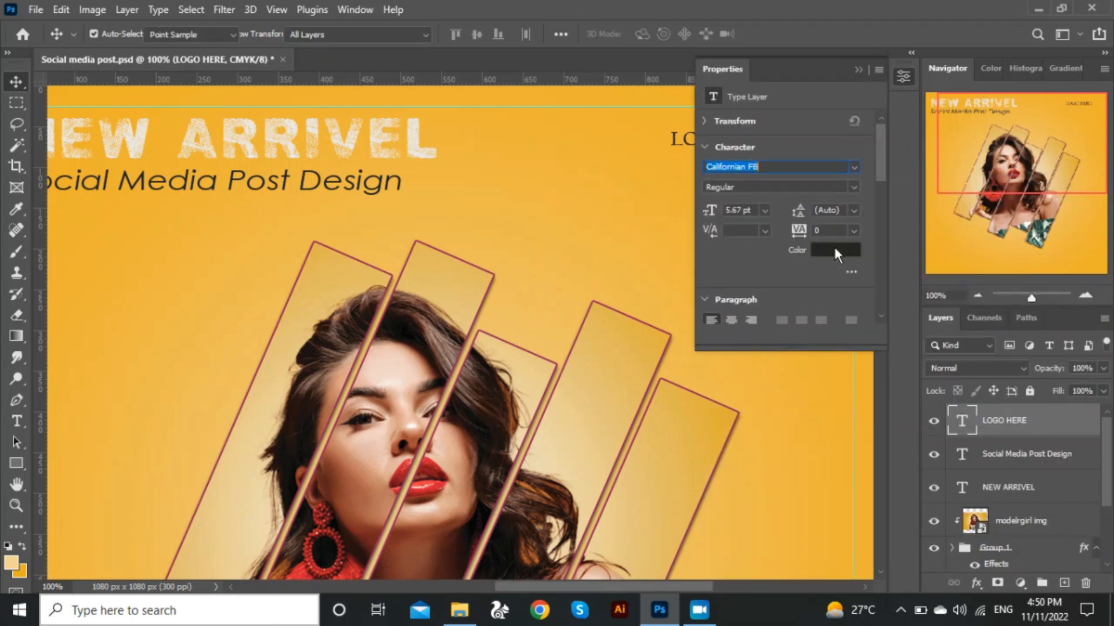
click(835, 250)
drag(678, 298, 681, 289)
click(1050, 281)
key(ctrl+t)
drag(802, 121, 733, 211)
key(Return)
- Duplicate the LOGO HERE text below the original and replace the copy's wording with 2022
key(ctrl+j)
key(t)
click(734, 210)
key(ctrl+a)
text(2)
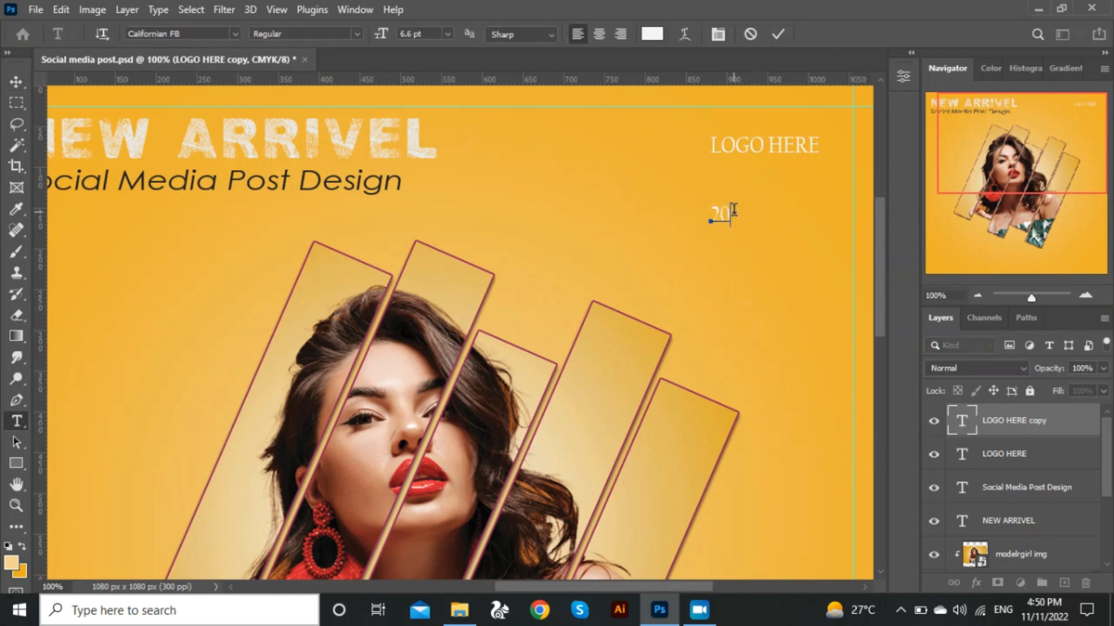
click(15, 82)
- Set the 2022 text's font to Universal Serif Regular and its colour to near-black
click(903, 76)
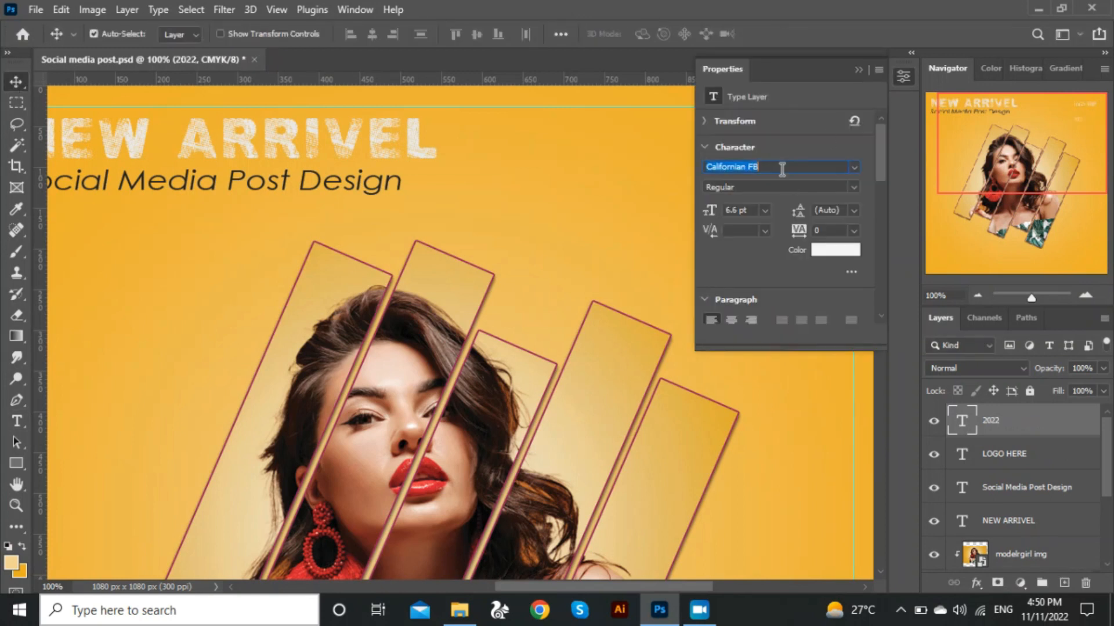
click(777, 166)
text(uni)
key(Return)
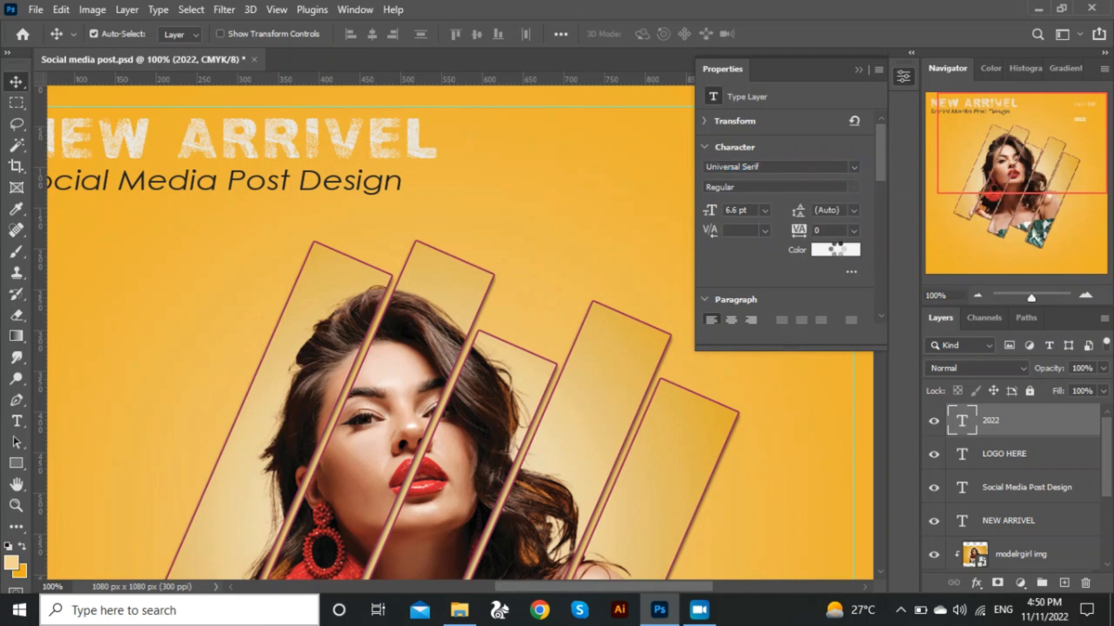
click(839, 250)
click(1061, 281)
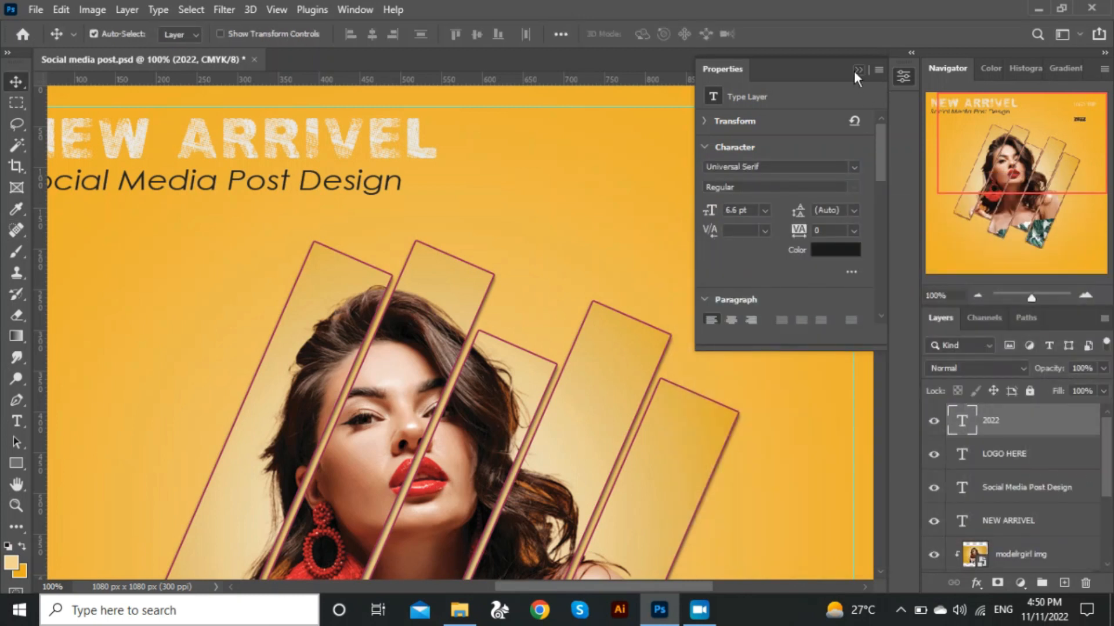
click(857, 70)
- Enlarge the 2022 text to 15.09 pt beneath LOGO HERE
key(ctrl+t)
drag(767, 202, 767, 264)
key(Return)
- Duplicate the 2022 text directly below the original and replace the copy's wording with FASHION
key(ctrl+j)
double_click(767, 264)
key(BackSpace)
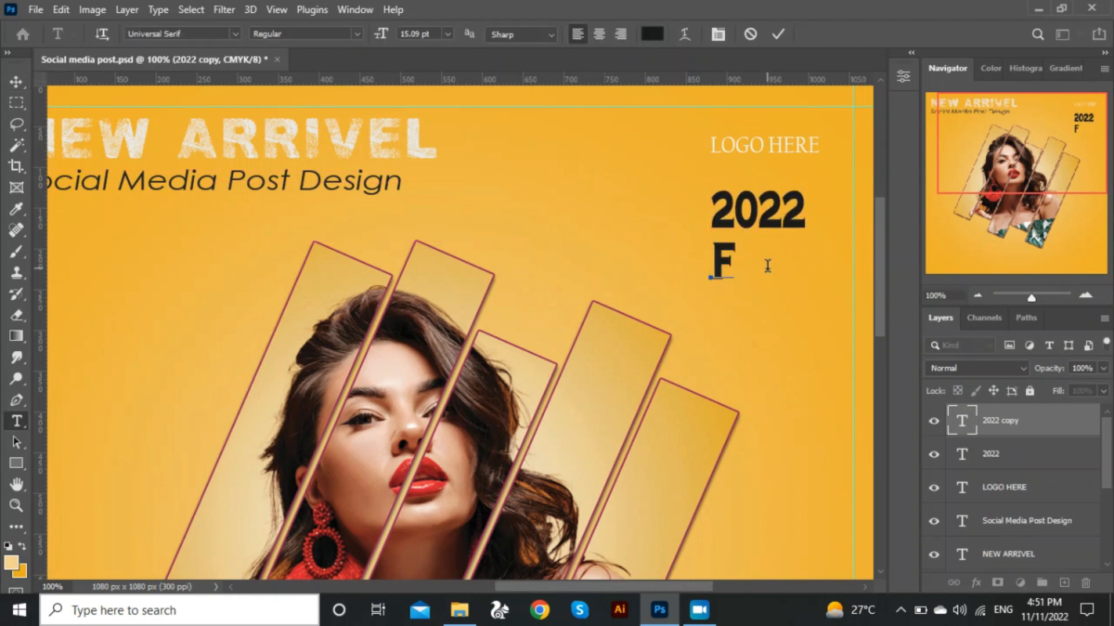
text(FASHION)
click(13, 80)
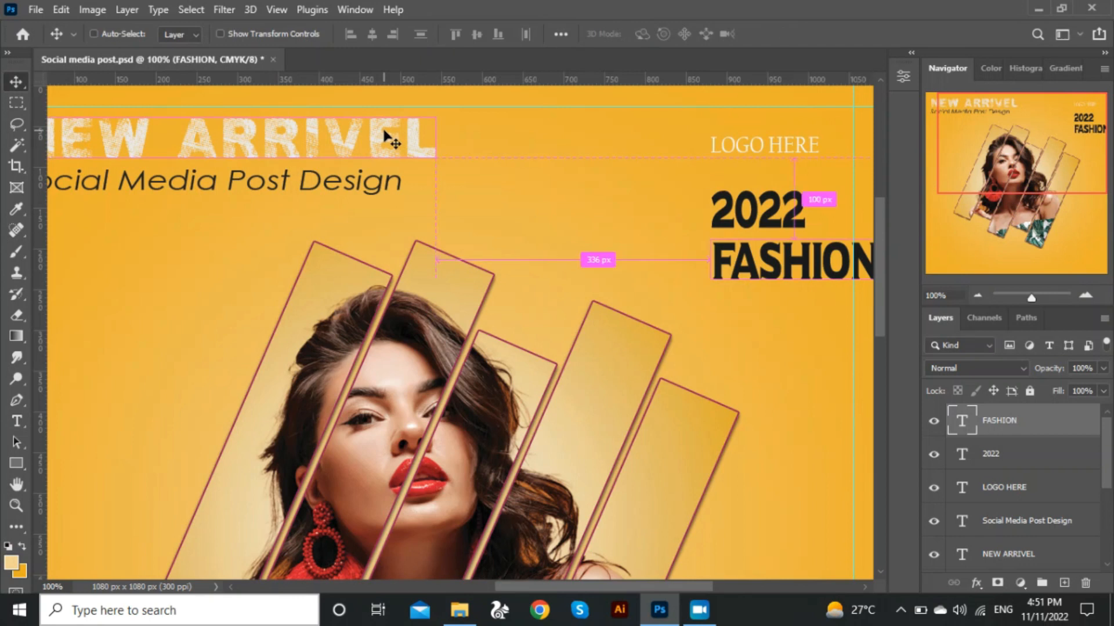
- Set the FASHION text's font to Montserrat ExtraBold Italic and its colour to white
click(903, 76)
click(776, 166)
text(MOnt)
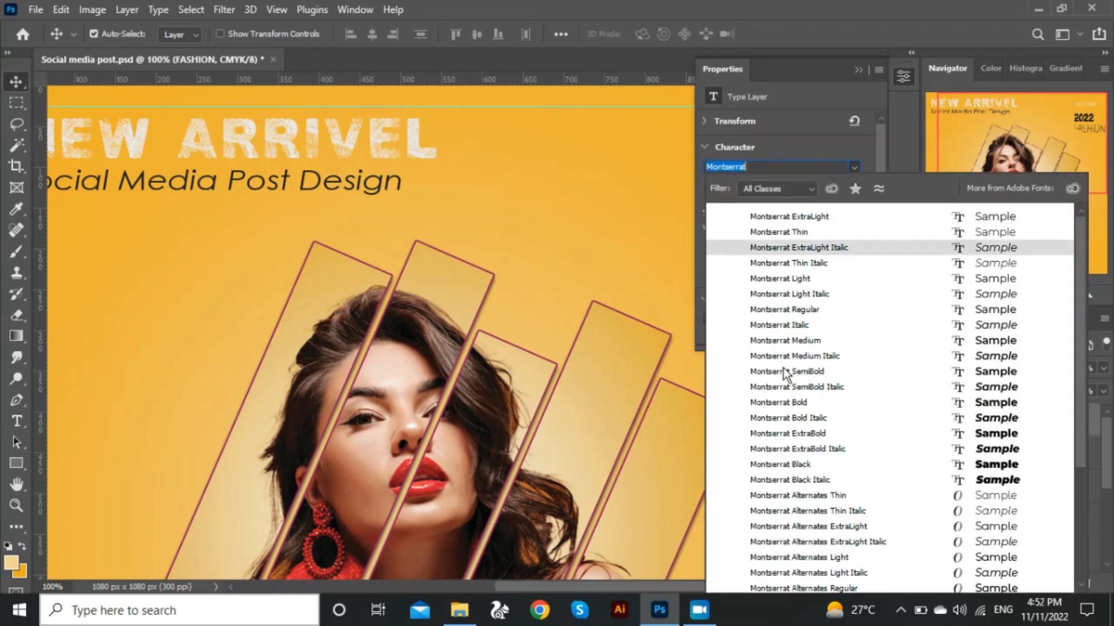
click(780, 450)
click(742, 252)
click(683, 289)
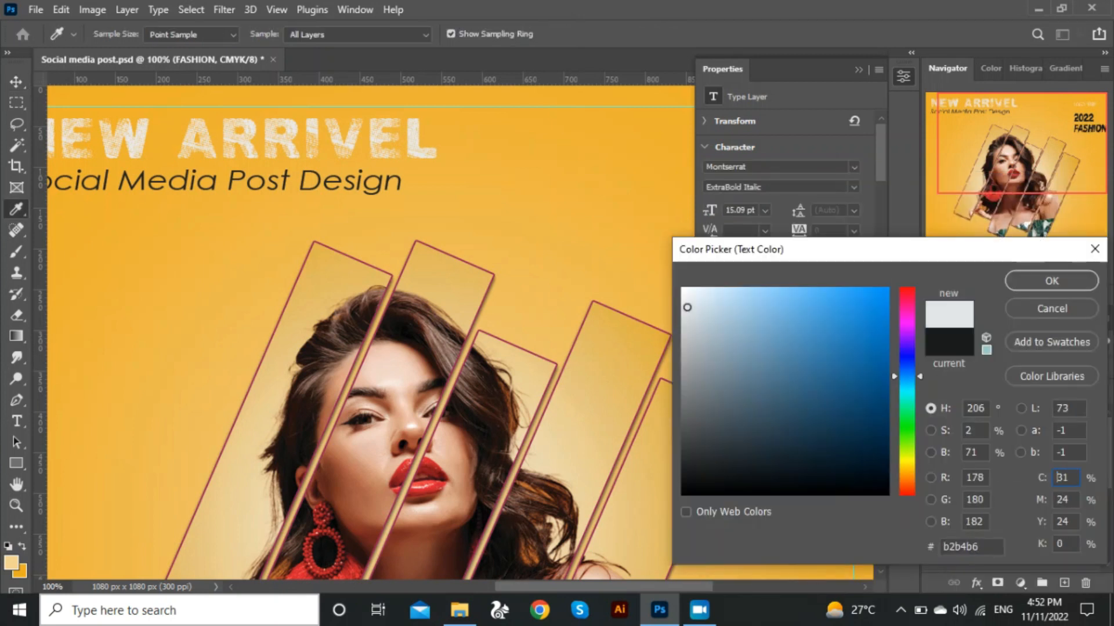
click(1051, 281)
click(858, 70)
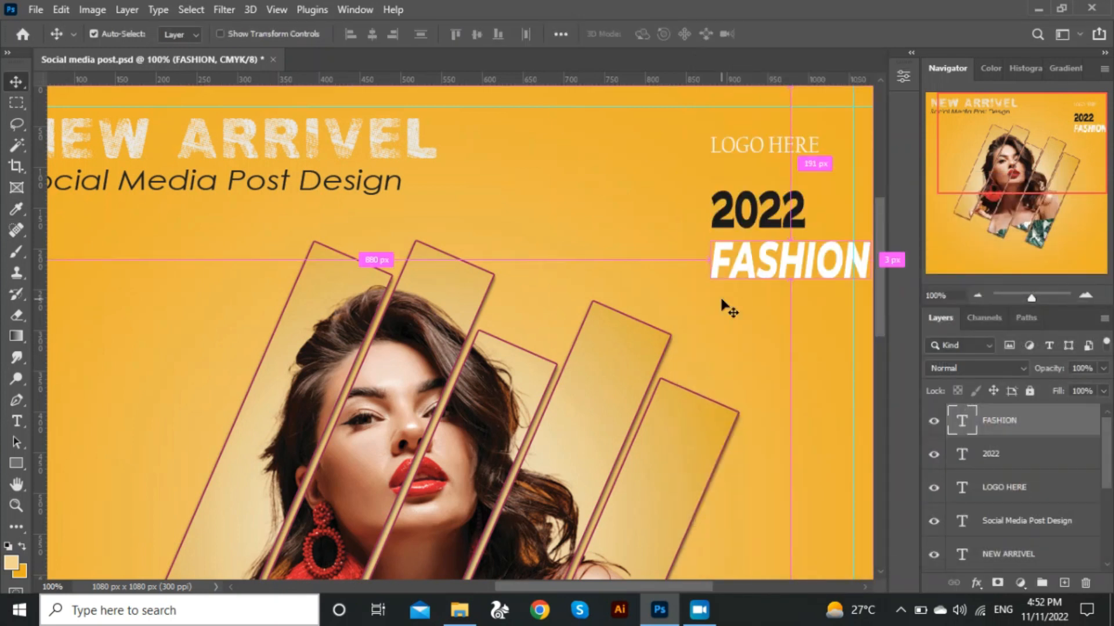
- Scale the FASHION text down to 6.4 pt and place it beneath 2022
key(ctrl+t)
drag(869, 228, 777, 267)
drag(727, 293, 738, 263)
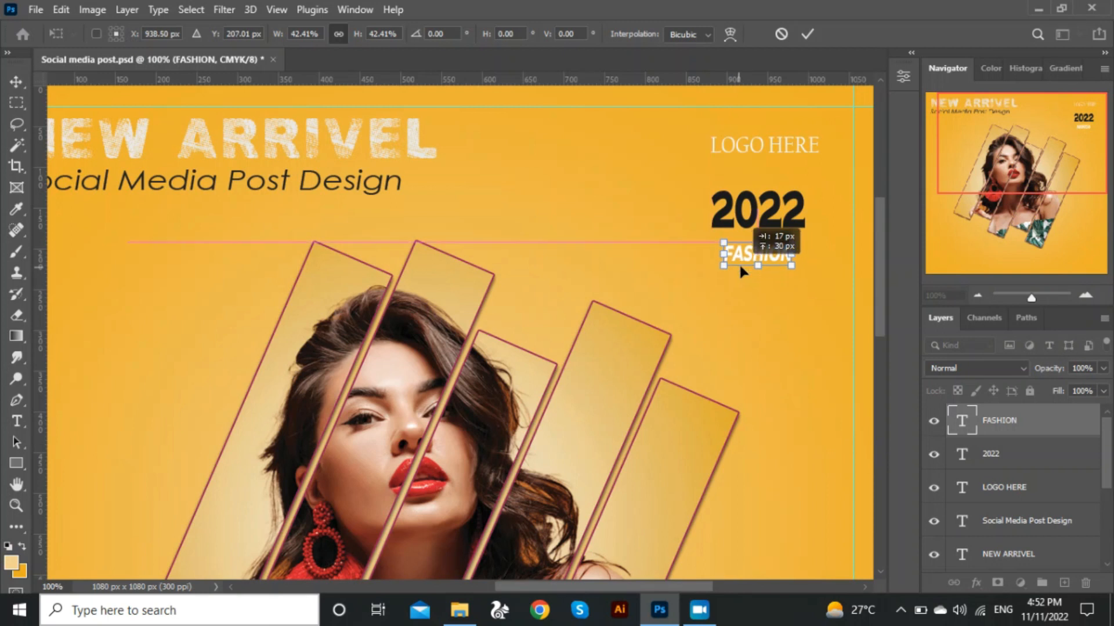
click(903, 76)
click(16, 82)
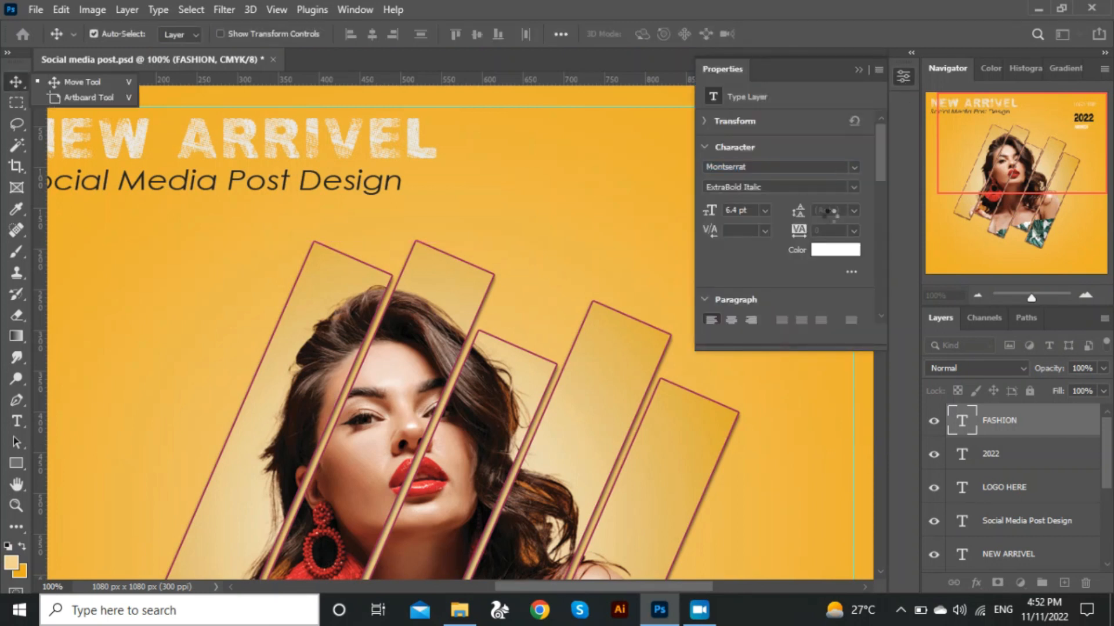
- Widen the FASHION text's tracking and scale the word to match the width of 2022
click(854, 231)
click(828, 399)
click(858, 70)
key(ctrl+t)
drag(788, 266, 807, 270)
key(Return)
- Tighten the tracking of the FASHION text
key(z)
click(388, 368)
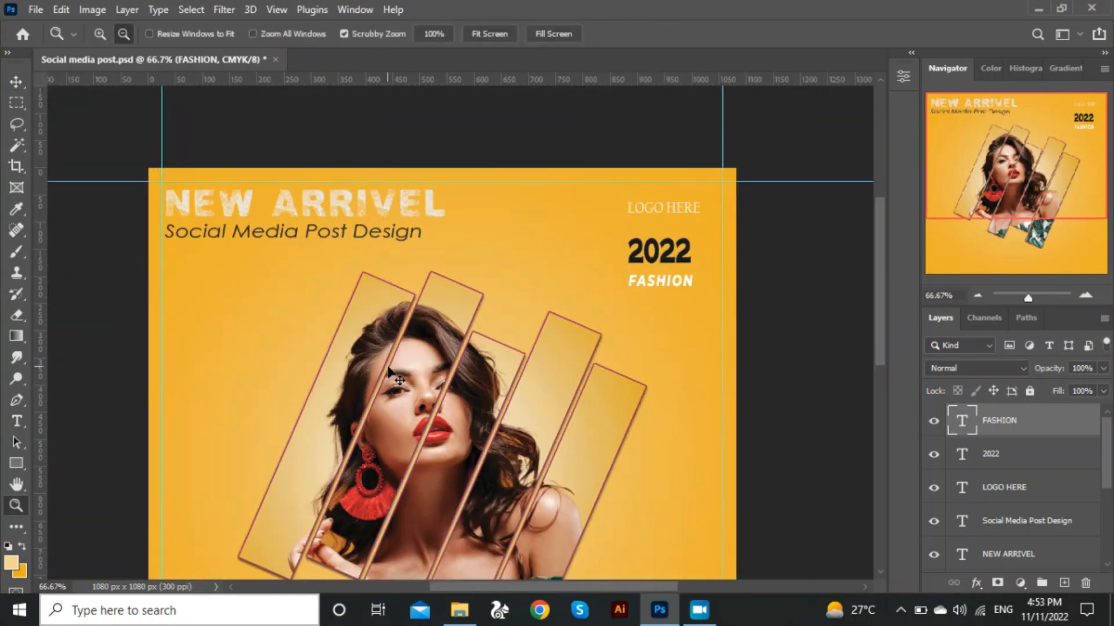
click(388, 368)
key(h)
drag(394, 318, 406, 219)
click(15, 83)
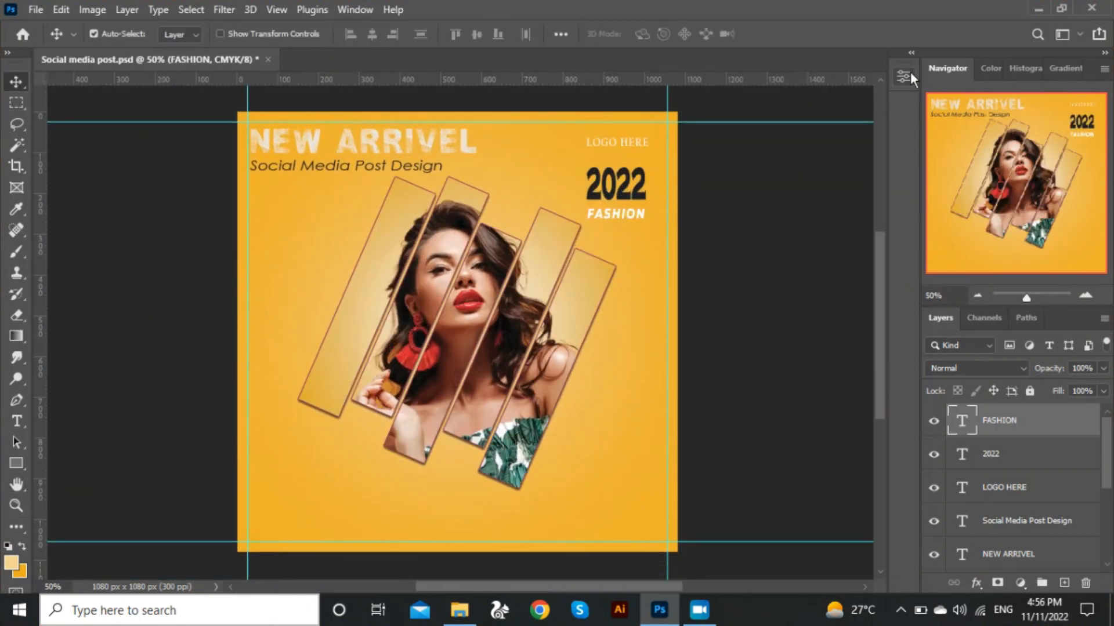
click(903, 77)
click(854, 230)
click(838, 371)
click(858, 70)
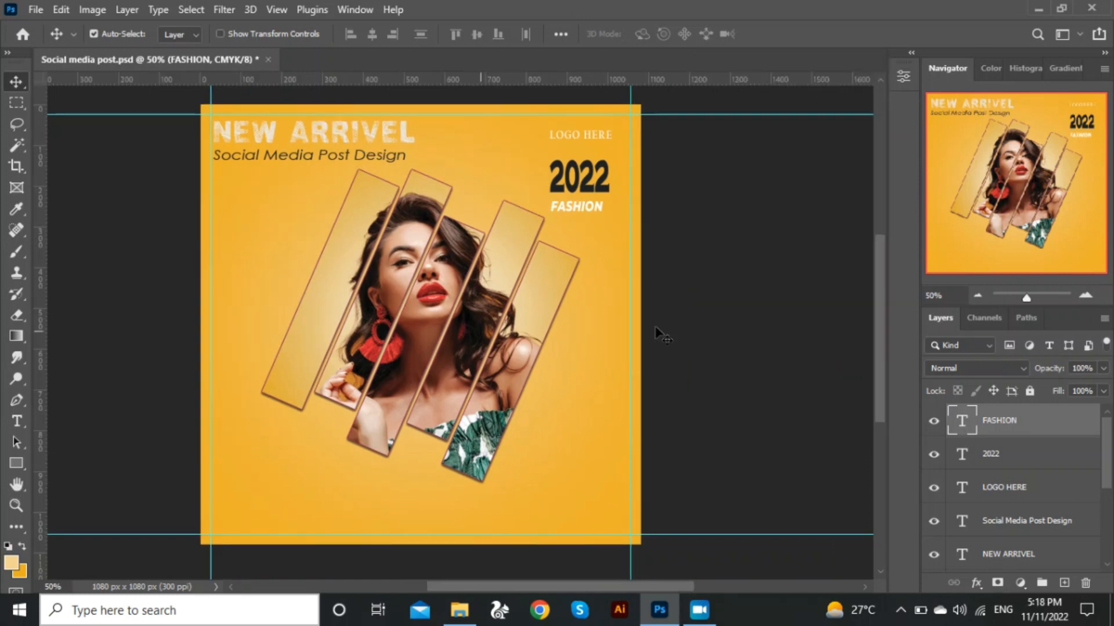
- Group all the text layers, from FASHION down to NEW ARRIVEL, in a group named text
scroll(1108, 461, down, 2)
shift+click(982, 505)
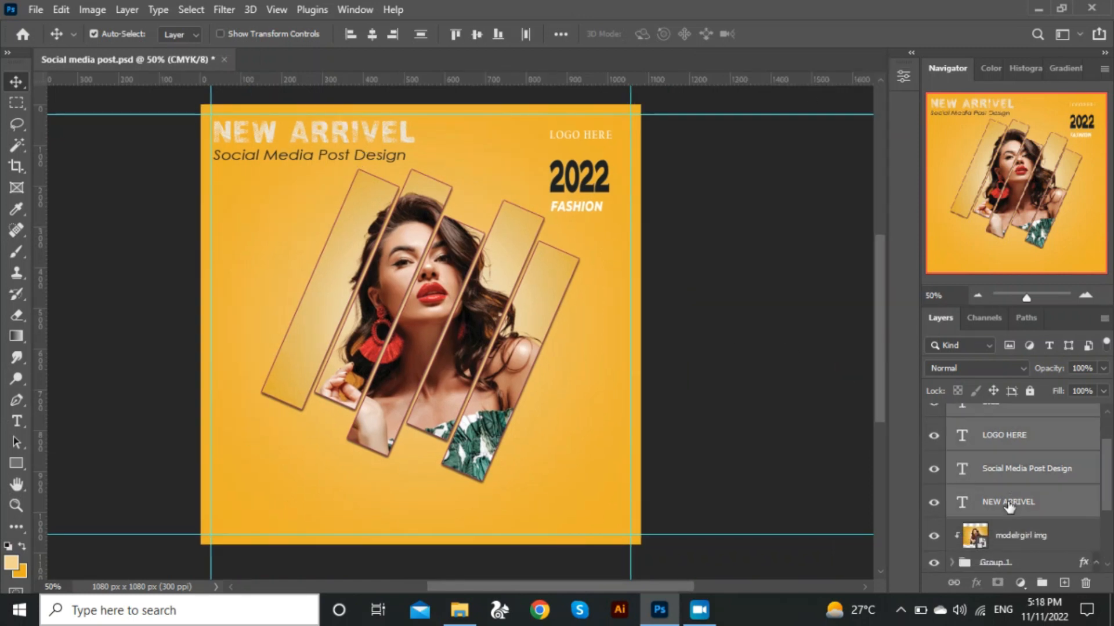
key(ctrl+g)
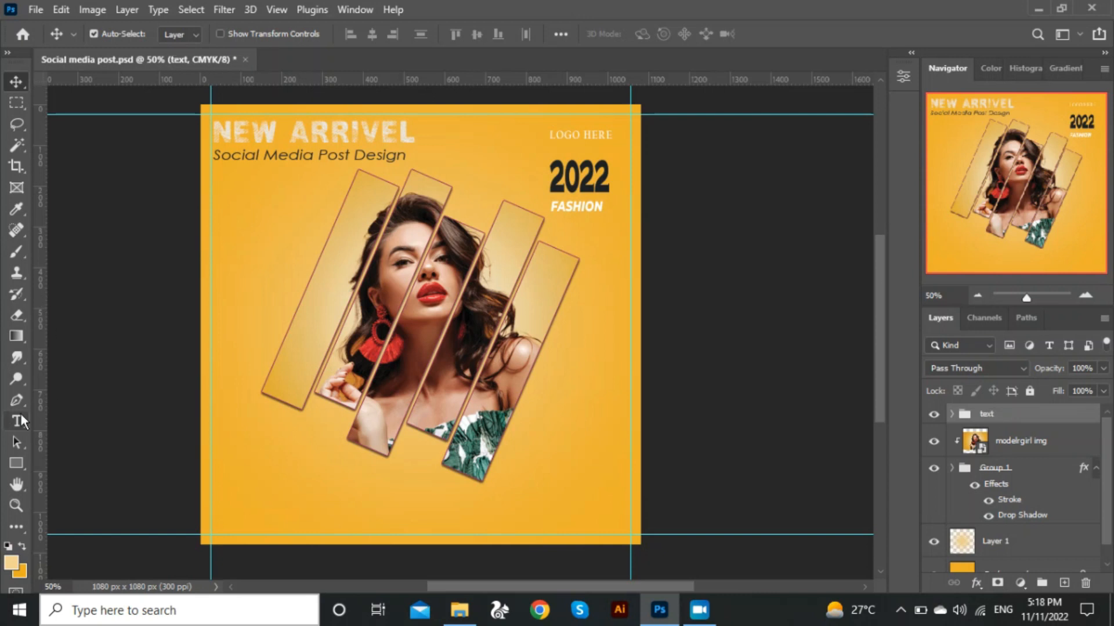
- Draw a dark horizontal rectangle in the lower-left corner of the post, just above the bottom margin guide
click(16, 463)
drag(229, 496, 348, 524)
click(759, 243)
click(718, 326)
click(19, 80)
key(ctrl+plus)
key(ctrl+plus)
key(space)
drag(360, 276, 460, 161)
drag(362, 346, 346, 251)
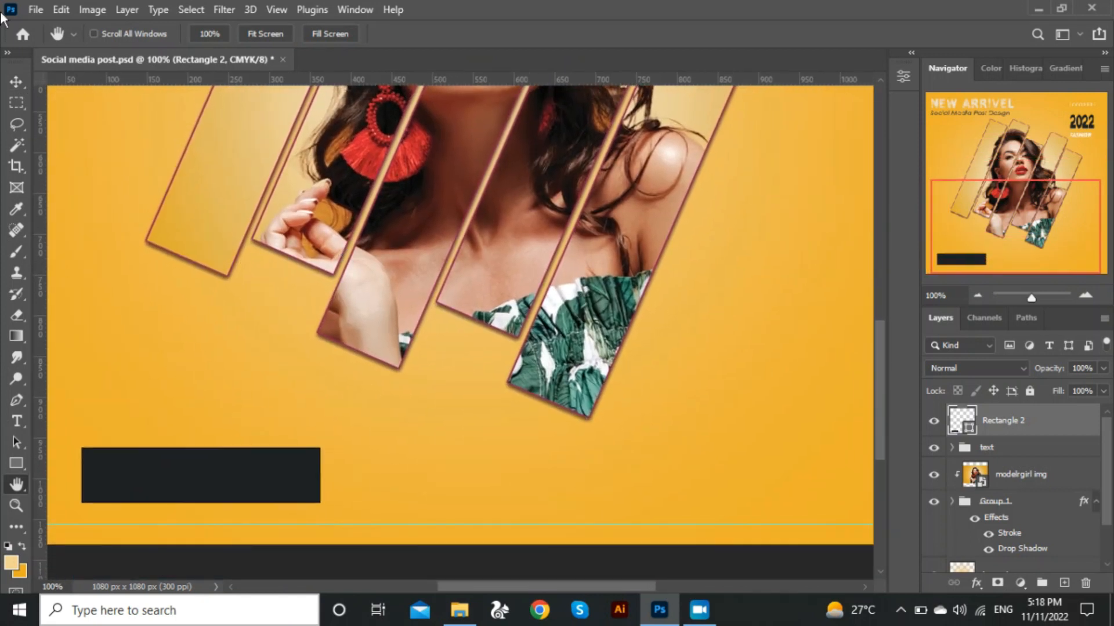
- Fully round the dark rectangle's upper-left and lower-right corners, keeping the other two corners square
key(u)
drag(301, 486, 293, 480)
drag(102, 469, 121, 485)
click(16, 83)
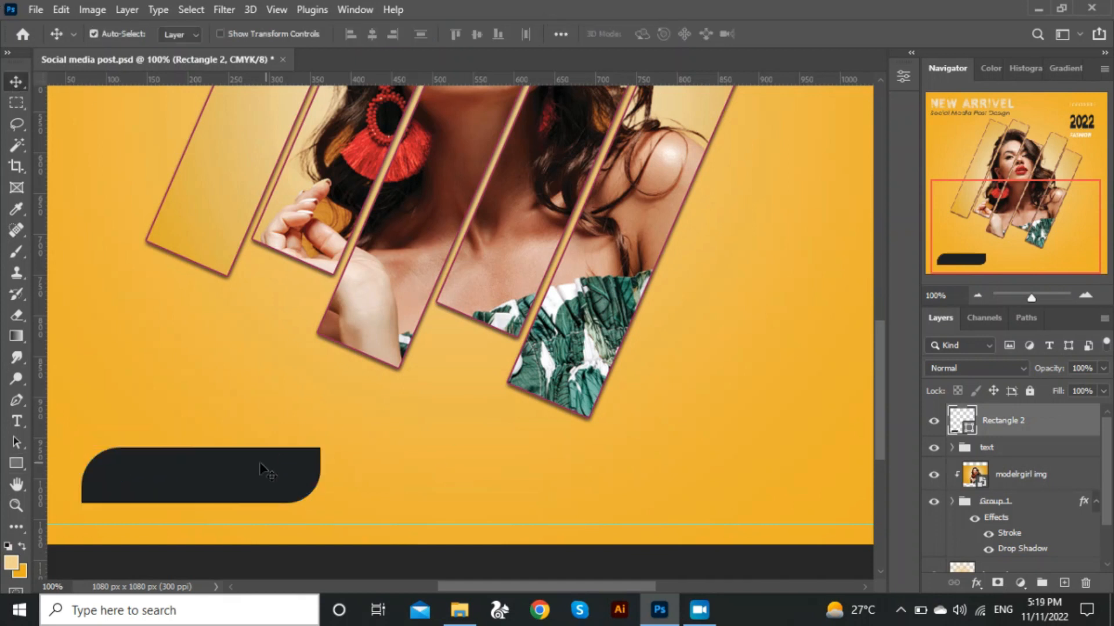
- Slightly reduce the height of the dark button shape from its top edge
key(ctrl+t)
drag(198, 447, 198, 453)
click(353, 419)
- Give the button shape a 4 px white outside stroke at 100% opacity and a drop shadow
click(18, 504)
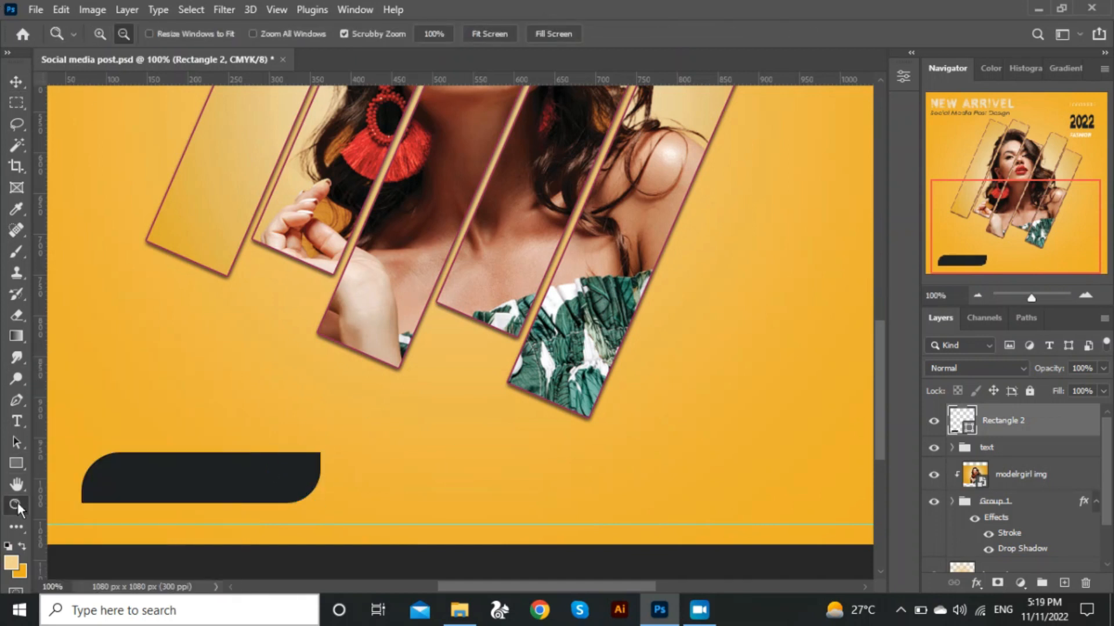
key(ctrl+minus)
key(ctrl+minus)
click(16, 485)
drag(406, 290, 375, 393)
click(16, 82)
right_click(1006, 421)
click(873, 25)
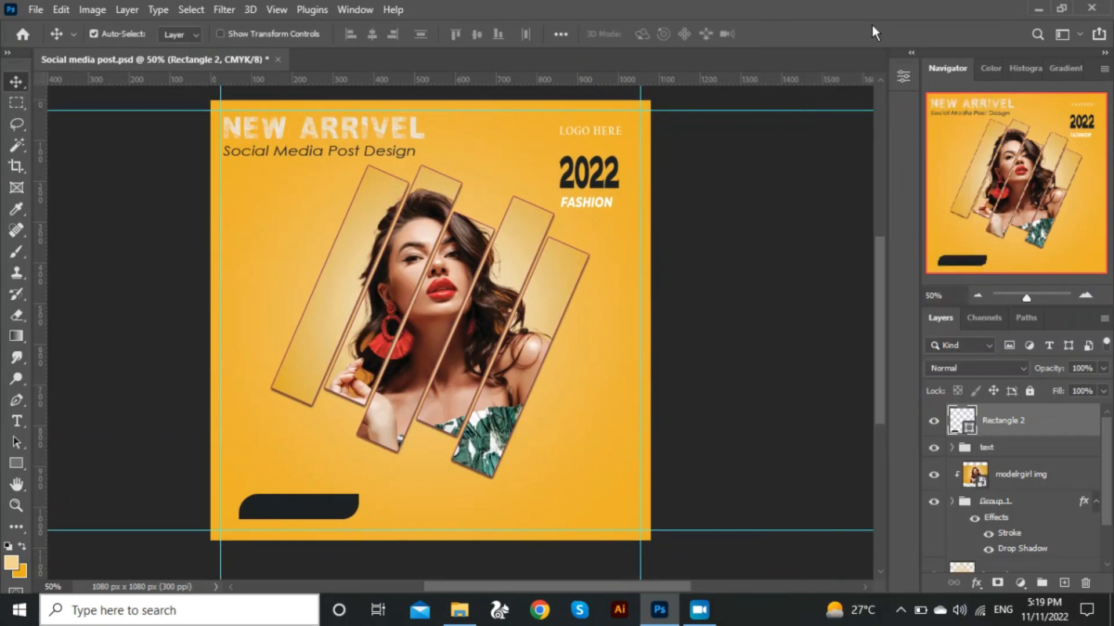
click(514, 439)
click(512, 269)
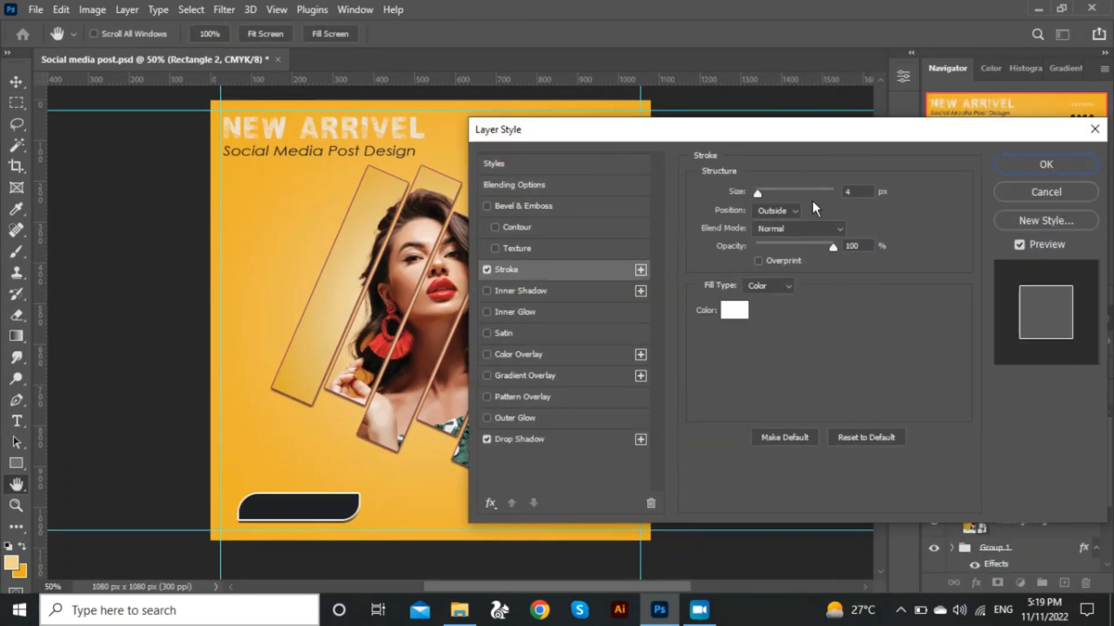
click(522, 435)
click(1046, 164)
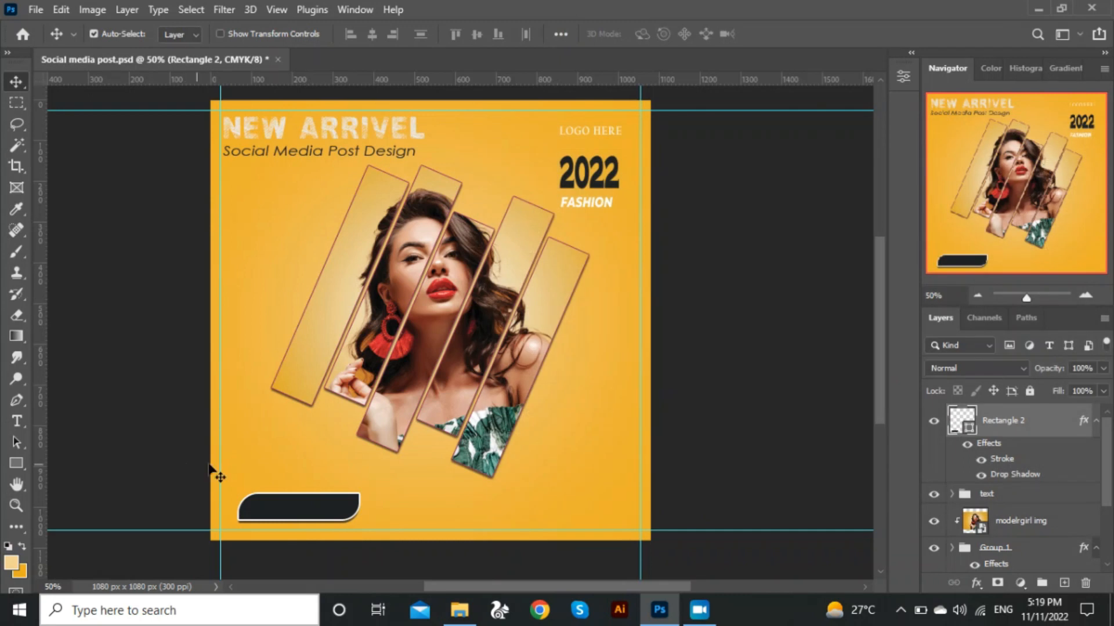
- Duplicate the button shape to the lower-right corner of the post and make the copy narrower
alt+click(299, 520)
drag(298, 520, 566, 509)
key(ctrl+t)
click(16, 84)
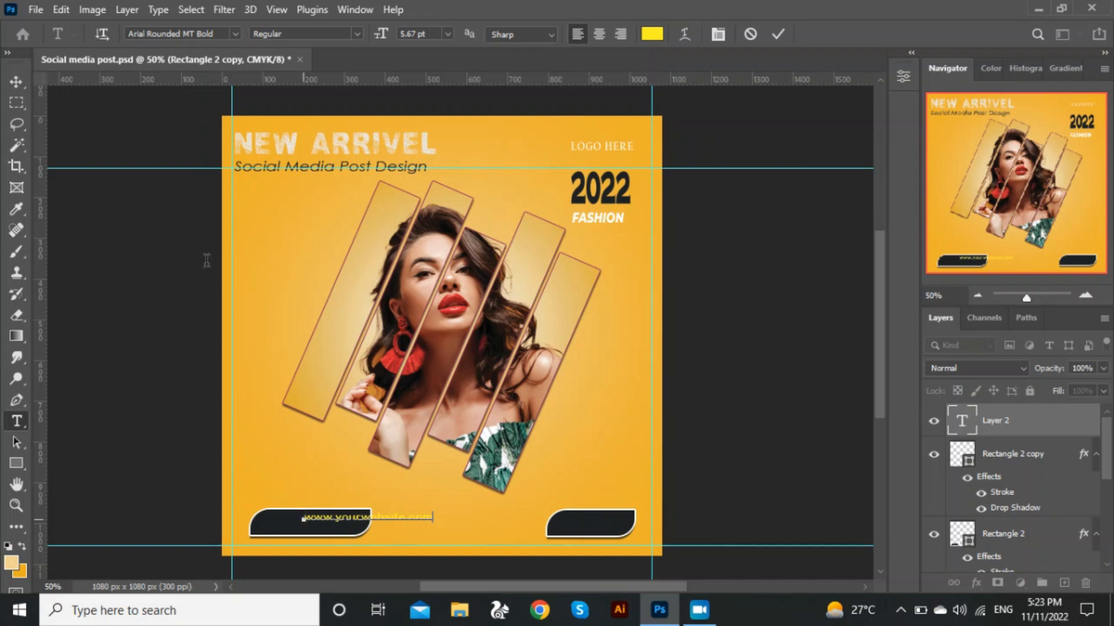
click(17, 82)
drag(353, 521, 302, 526)
key(ctrl+t)
key(ctrl+plus)
key(ctrl+plus)
drag(376, 376, 364, 374)
drag(105, 373, 137, 375)
drag(362, 374, 344, 376)
- Duplicate the website text onto the lower-right button and replace the copy's wording with Shop Now
drag(278, 389, 818, 392)
click(16, 82)
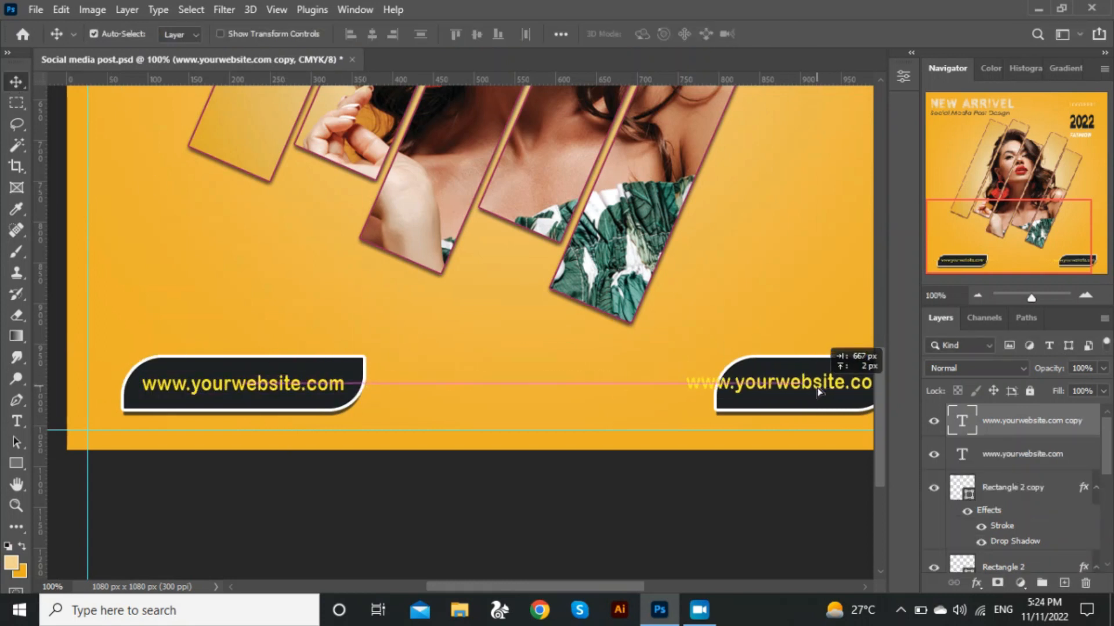
key(t)
click(817, 384)
key(ctrl+a)
key(BackSpace)
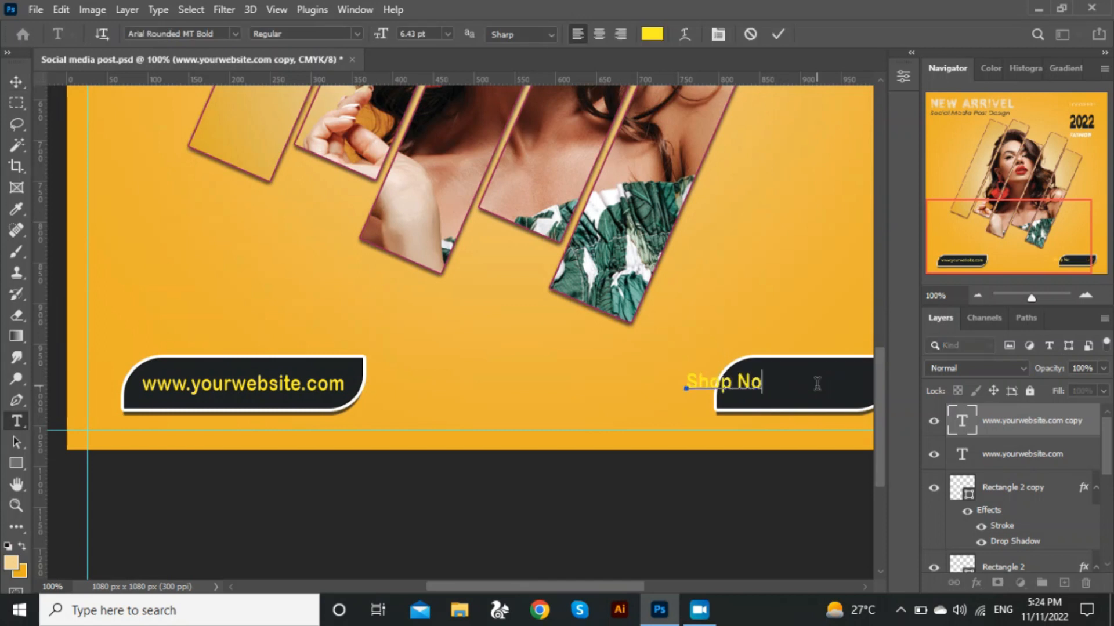
text(Shop Now)
click(16, 87)
- Enlarge the Shop Now text and centre it inside the lower-right button
drag(739, 382, 816, 386)
key(z)
alt+click(819, 390)
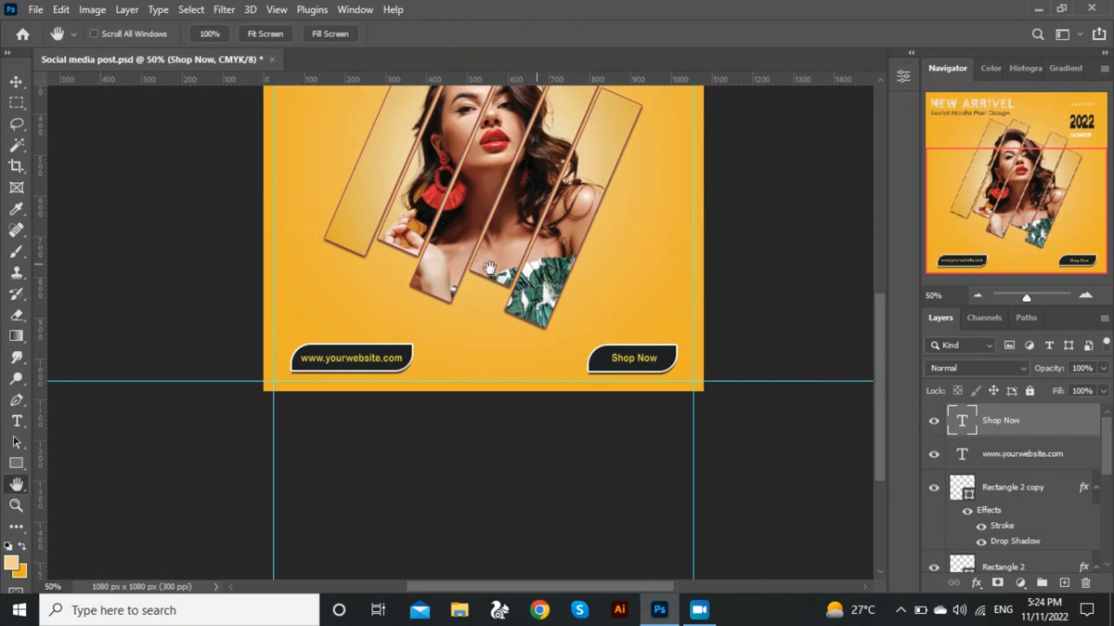
key(ctrl+t)
key(Return)
drag(582, 525, 589, 529)
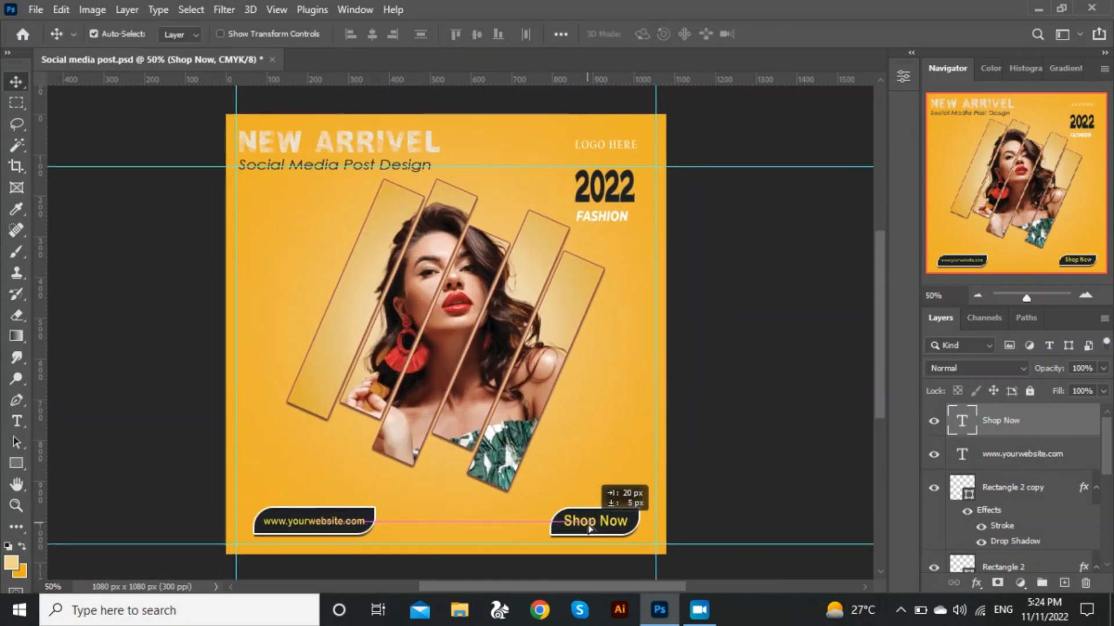
- Nudge the Shop Now text slightly so that it sits evenly within its button
key(ctrl+t)
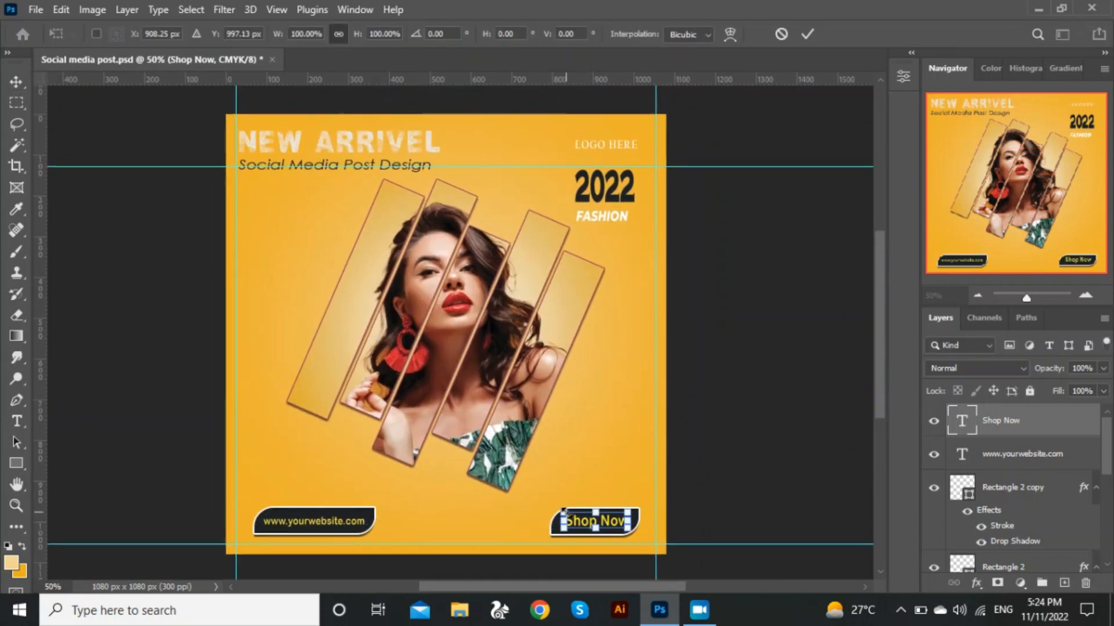
key(Return)
drag(585, 527, 587, 529)
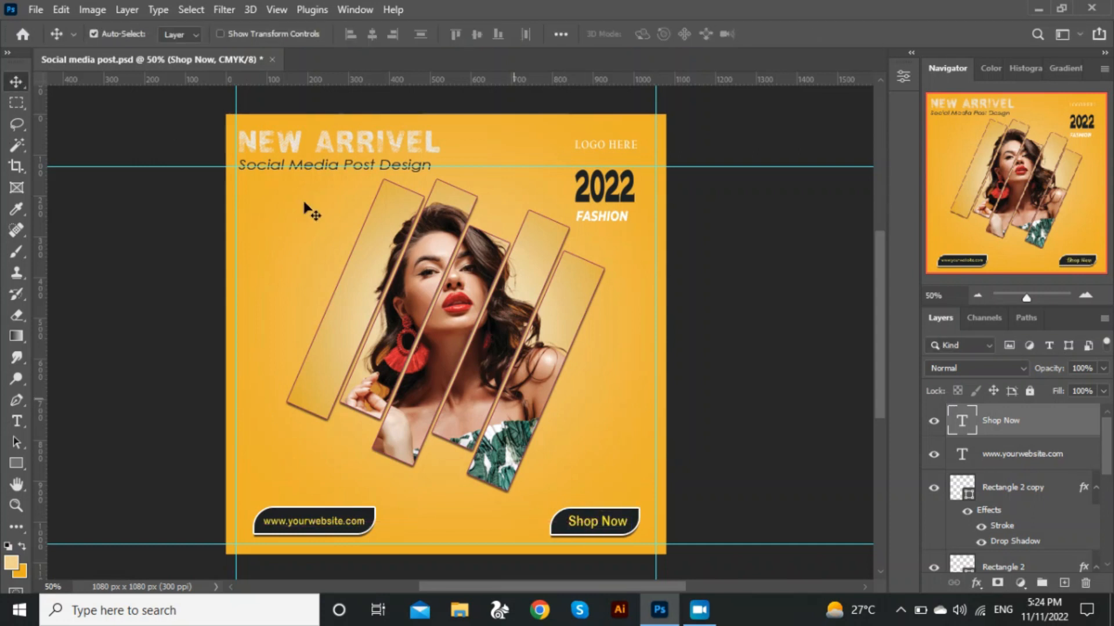
- Add a drop shadow with a distance of 2 px to the Shop Now text
right_click(1026, 429)
click(872, 26)
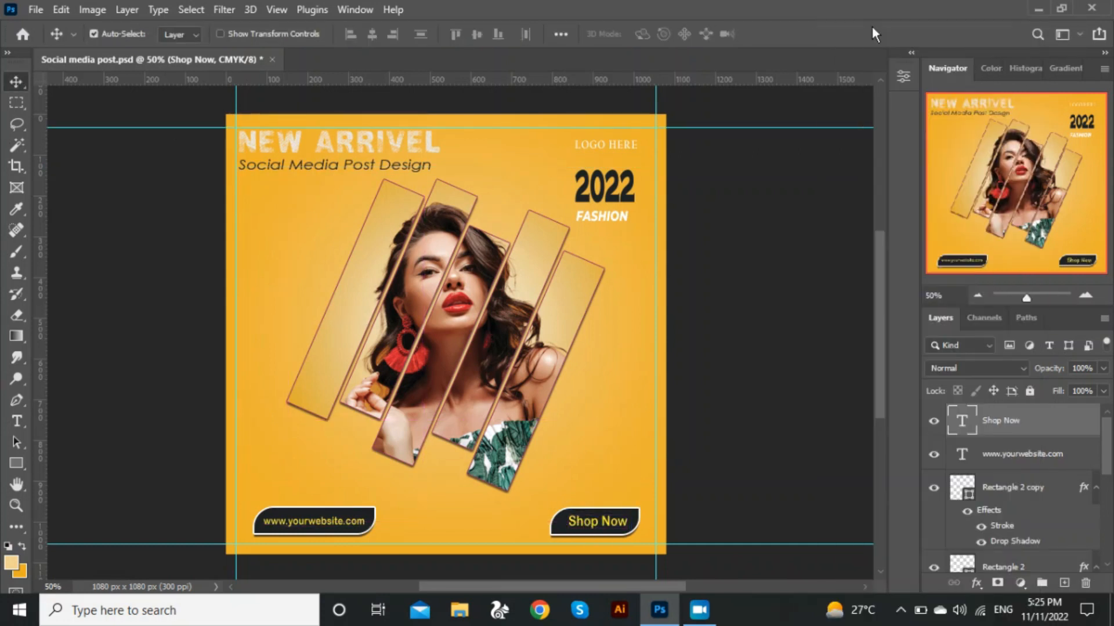
click(512, 438)
drag(648, 129, 614, 69)
drag(730, 208, 727, 209)
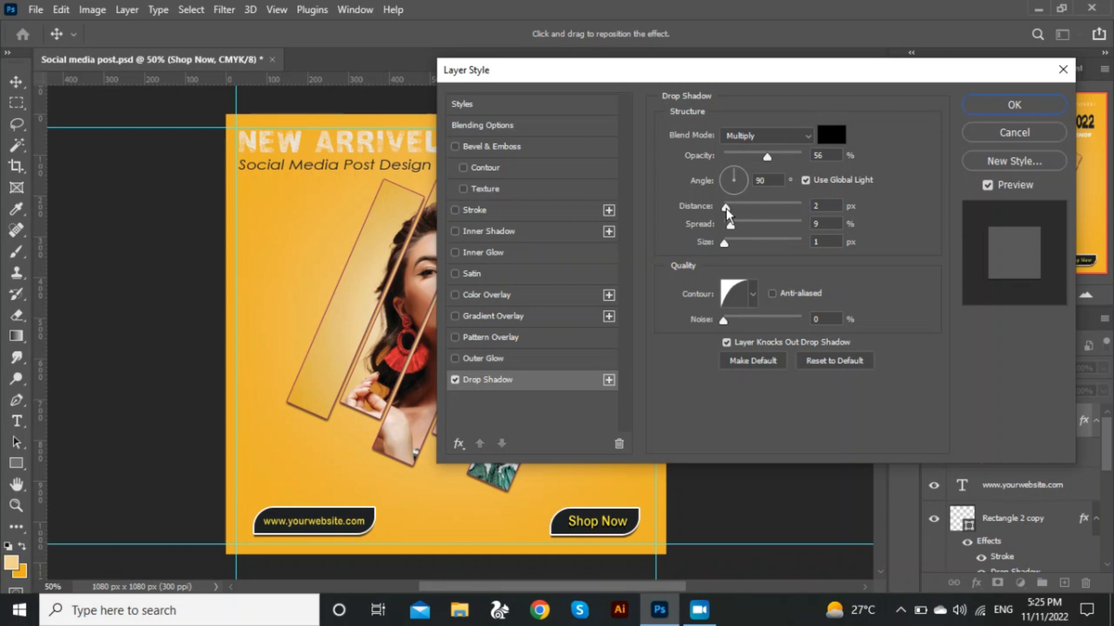
click(993, 107)
click(1099, 479)
right_click(1053, 485)
click(881, 587)
- Add a drop shadow to the NEW ARRIVEL heading and adjust its distance, spread and size
right_click(1037, 556)
click(877, 28)
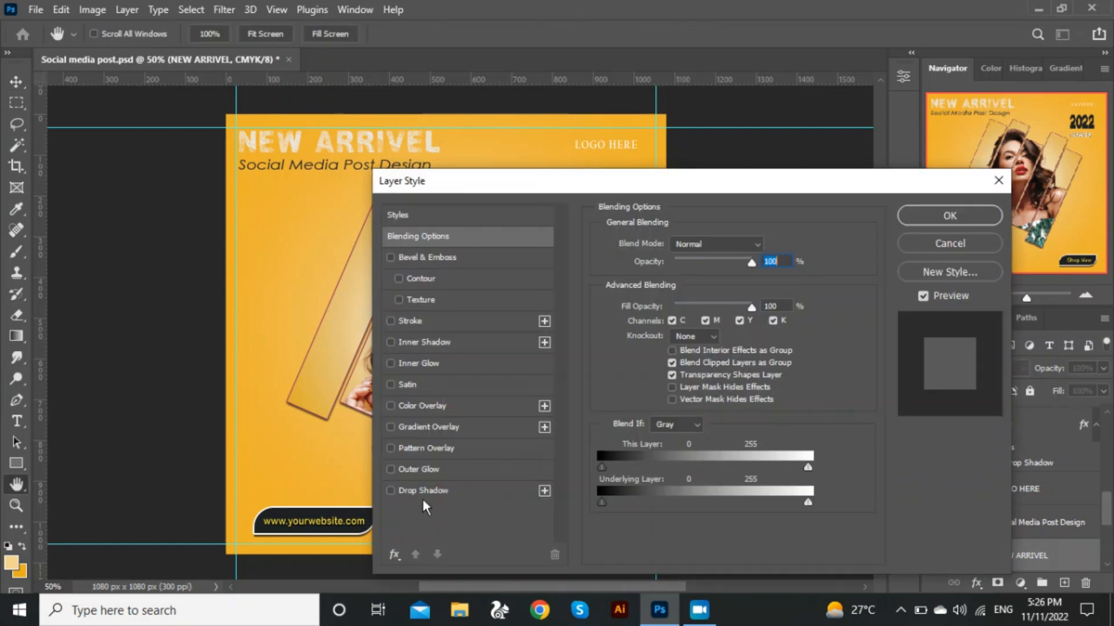
click(420, 521)
drag(464, 211, 608, 115)
mouse_move(800, 253)
mouse_down()
mouse_move(813, 253)
mouse_move(803, 252)
mouse_up()
drag(802, 272, 809, 272)
mouse_move(800, 288)
mouse_down()
mouse_move(824, 286)
mouse_move(801, 287)
mouse_up()
click(1076, 156)
- Add a drop shadow to the Social Media Post Design text with 5 px distance, 13% spread and 0 px size
right_click(1015, 522)
click(850, 15)
click(624, 427)
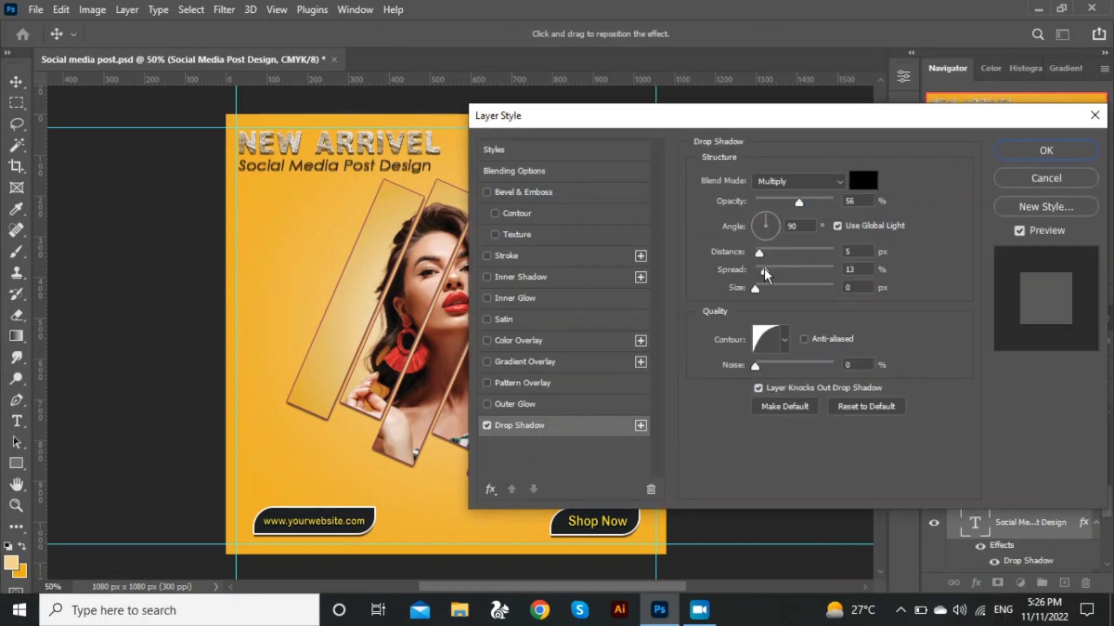
click(1008, 150)
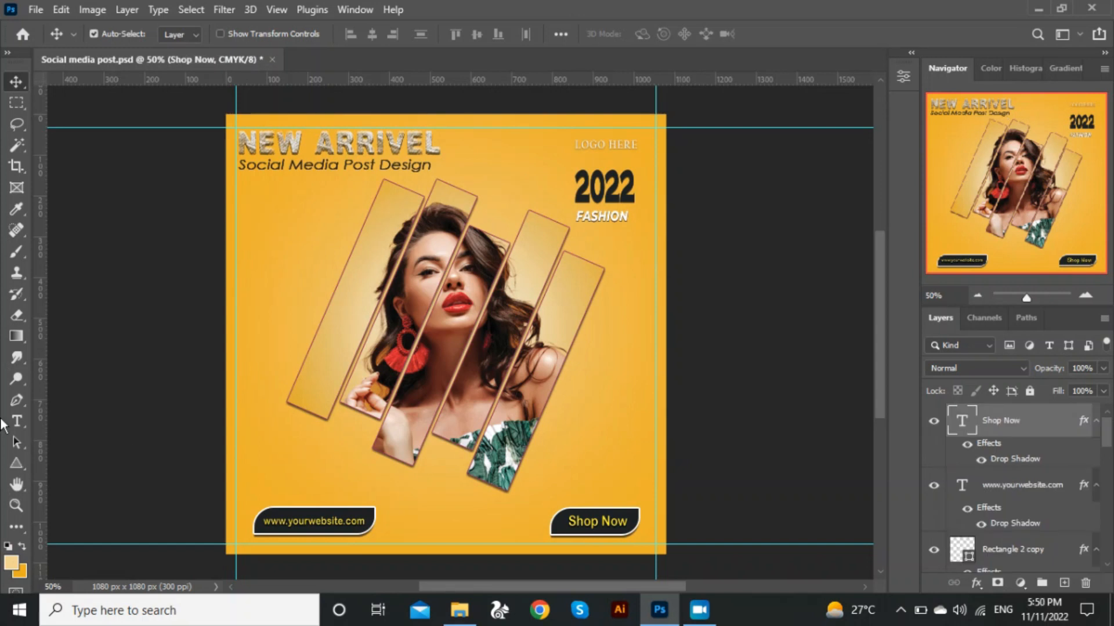
- Draw a 23 px circle between the heading and the logo text, with no fill and a 2.96 px magenta stroke
right_click(17, 463)
click(69, 477)
drag(505, 163, 503, 161)
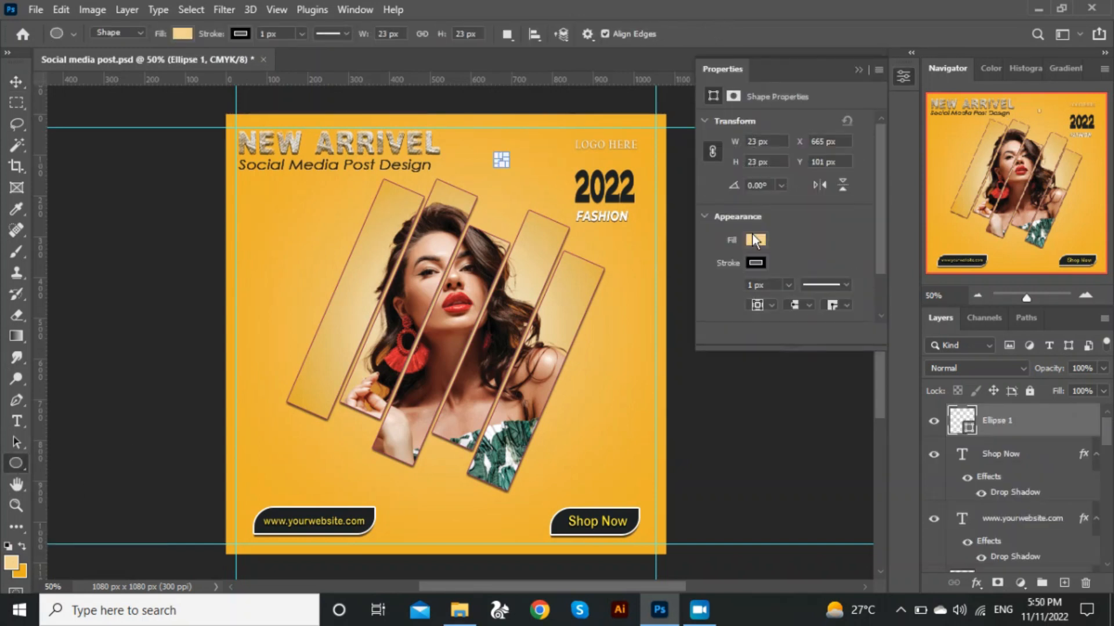
click(800, 244)
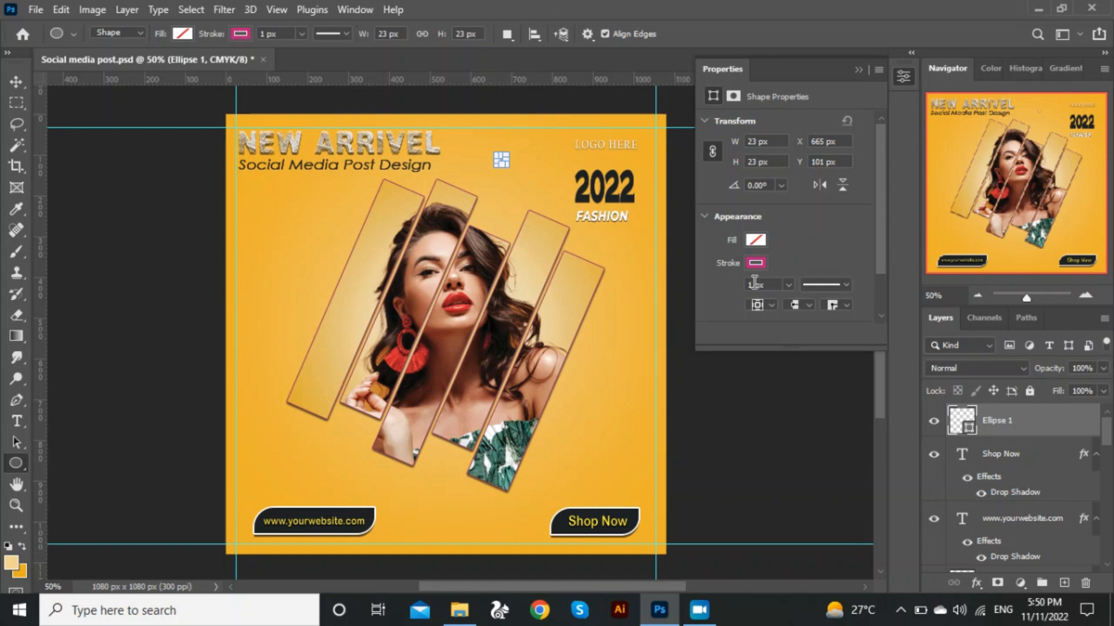
click(859, 70)
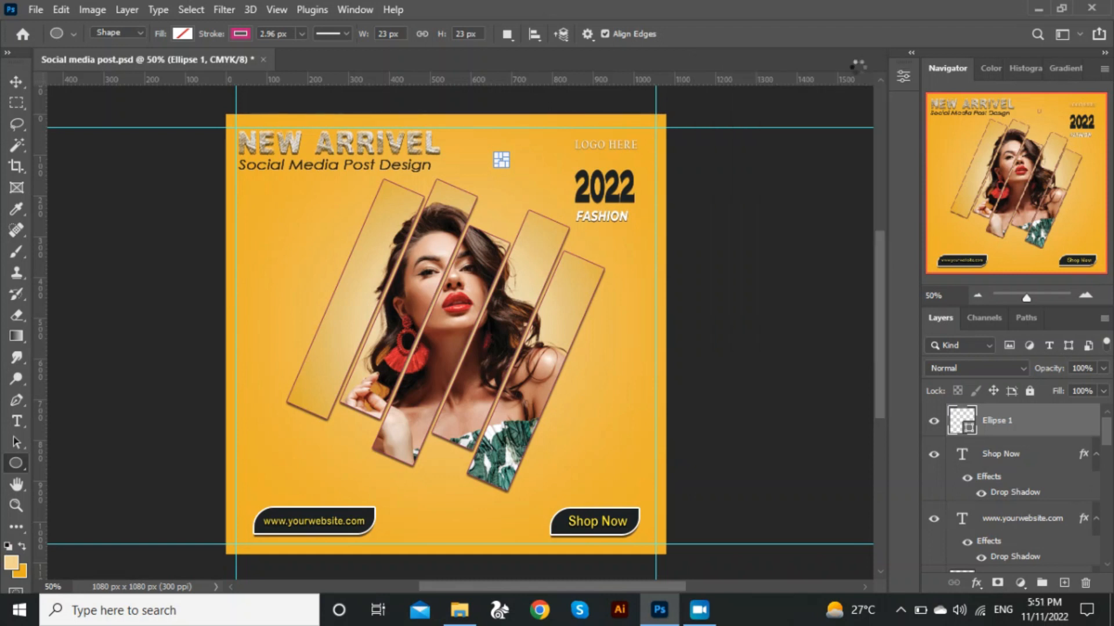
- Add a drop shadow to the small circle with 8 px distance and no spread or size
click(16, 81)
right_click(990, 412)
click(812, 23)
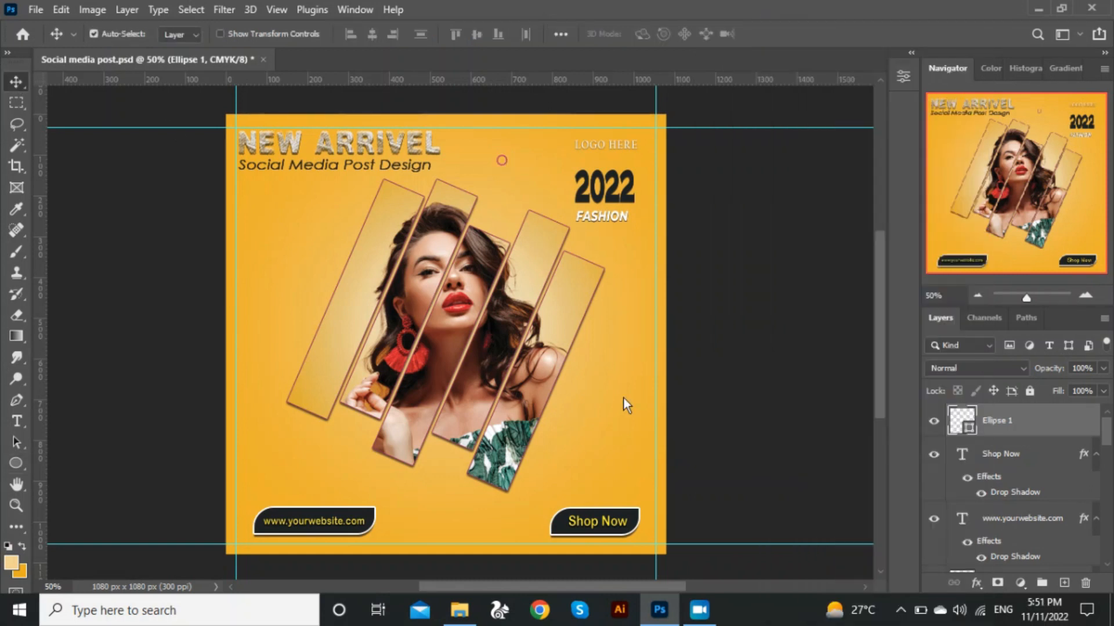
click(627, 462)
drag(825, 153, 734, 166)
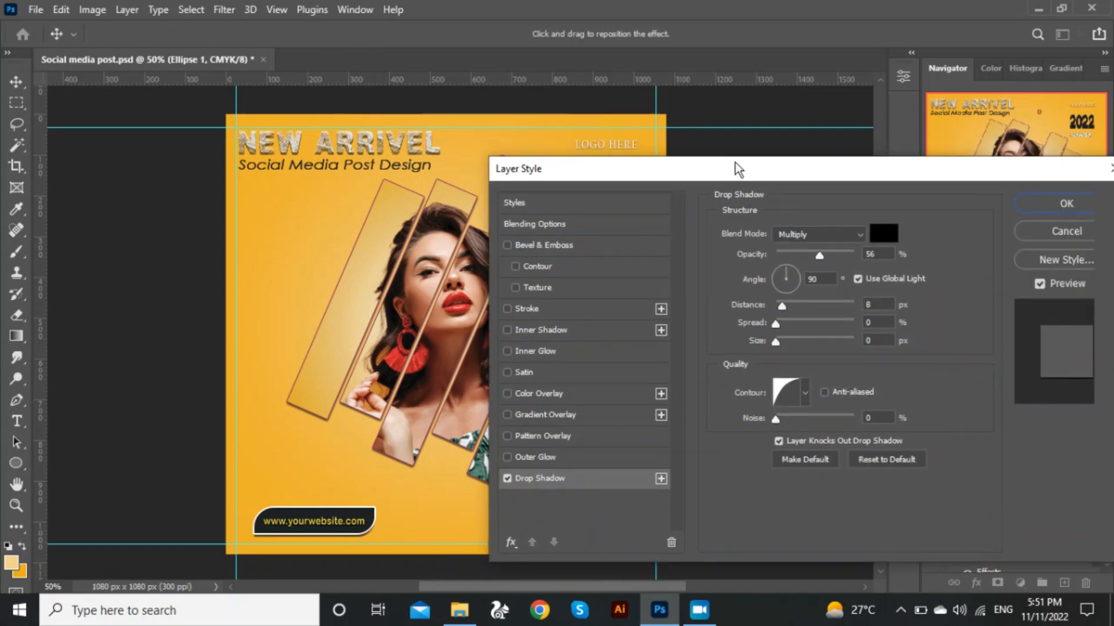
click(1061, 209)
- Duplicate the circle to the right of the slanted bars and to the area above the website button
key(ctrl+alt+t)
drag(500, 160, 330, 462)
key(Return)
key(ctrl+alt+t)
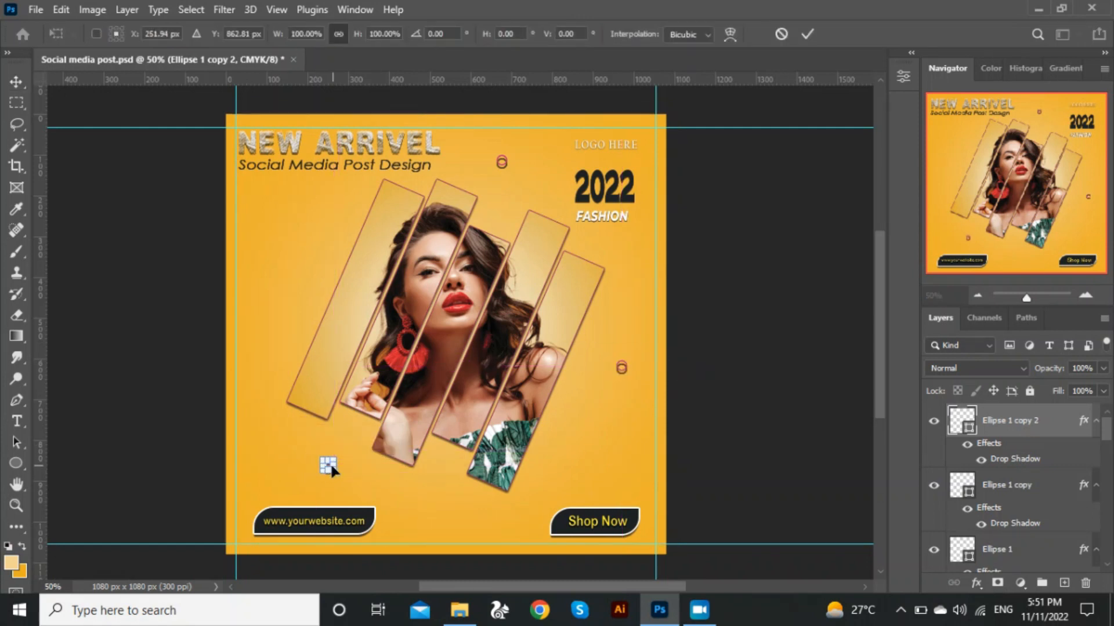
key(Return)
- Draw a 35 px magenta triangle outline left of the slanted bars and rotate it to about -141°
click(15, 463)
right_click(13, 466)
click(58, 495)
drag(291, 230, 308, 246)
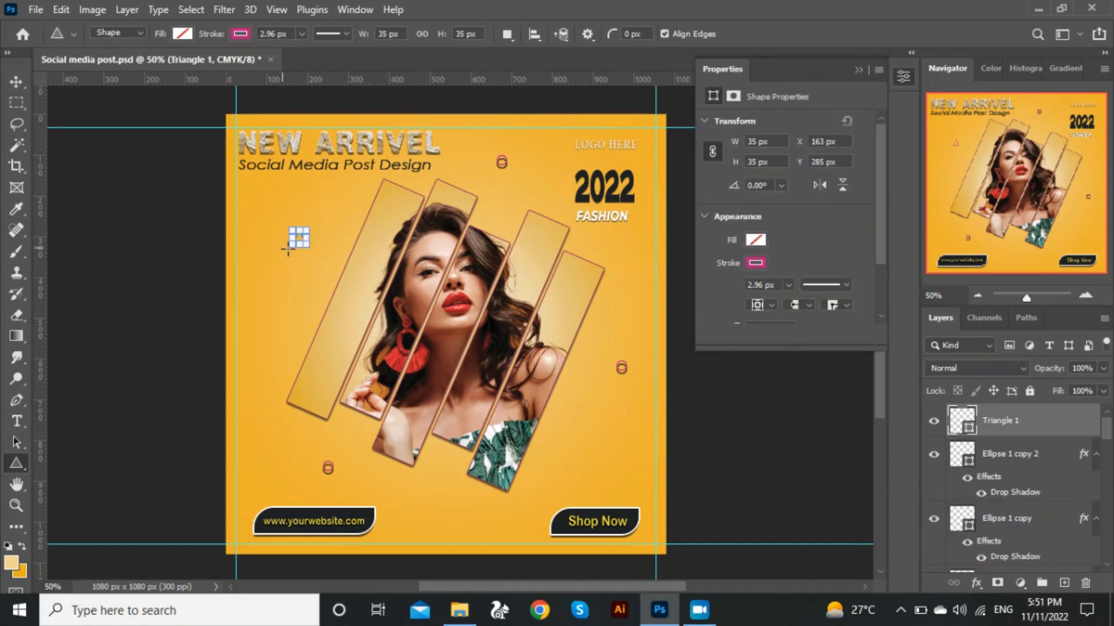
key(v)
key(ctrl+t)
drag(274, 255, 329, 234)
key(Return)
- Add a drop shadow with a distance of 8 px to the triangle
right_click(1030, 421)
click(863, 23)
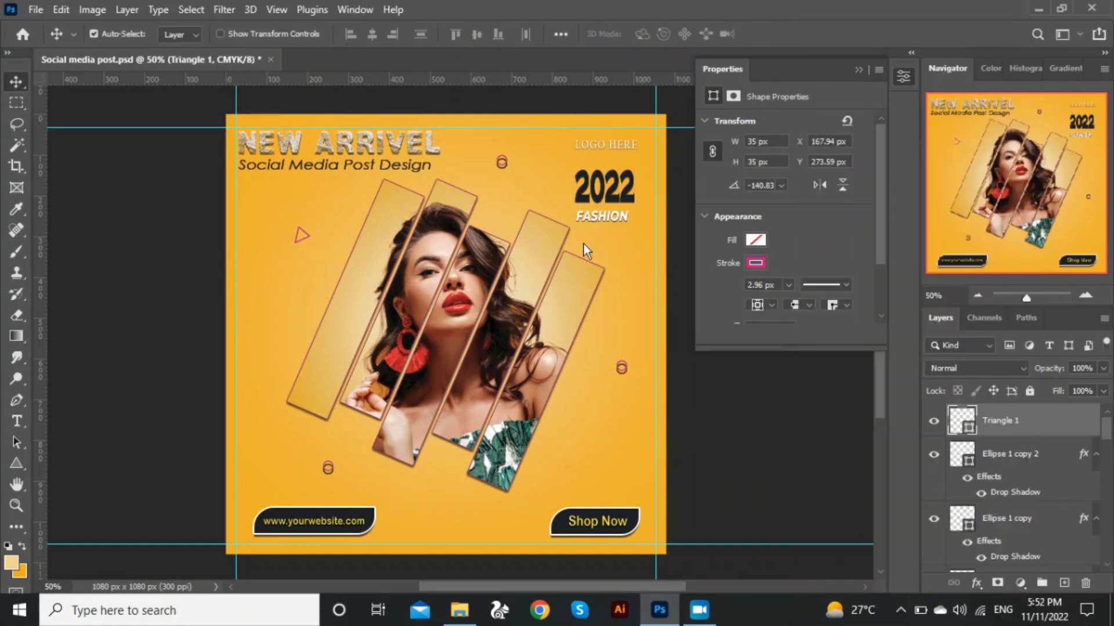
click(515, 485)
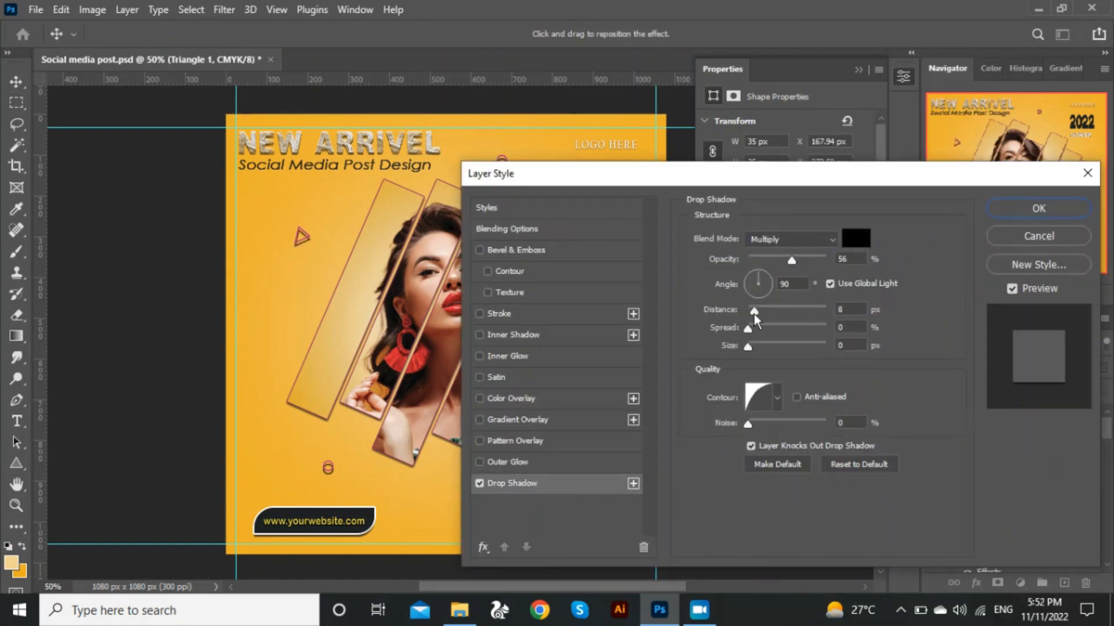
drag(758, 310, 754, 313)
click(1041, 208)
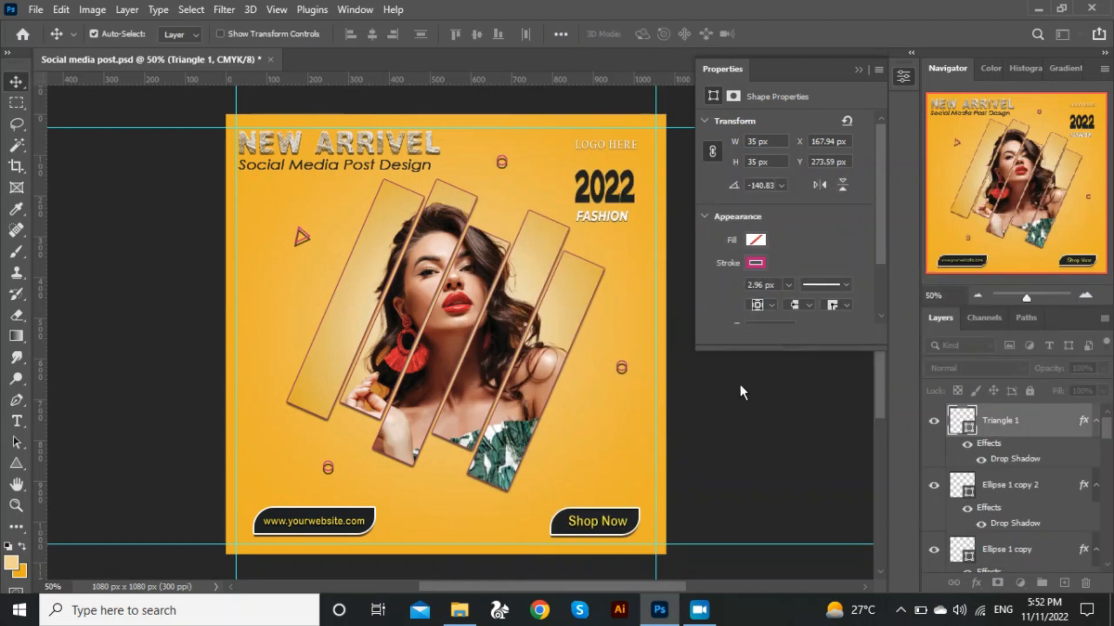
- Duplicate the triangle to just above the Shop Now button and hide the guides
key(ctrl+j)
drag(307, 239, 571, 473)
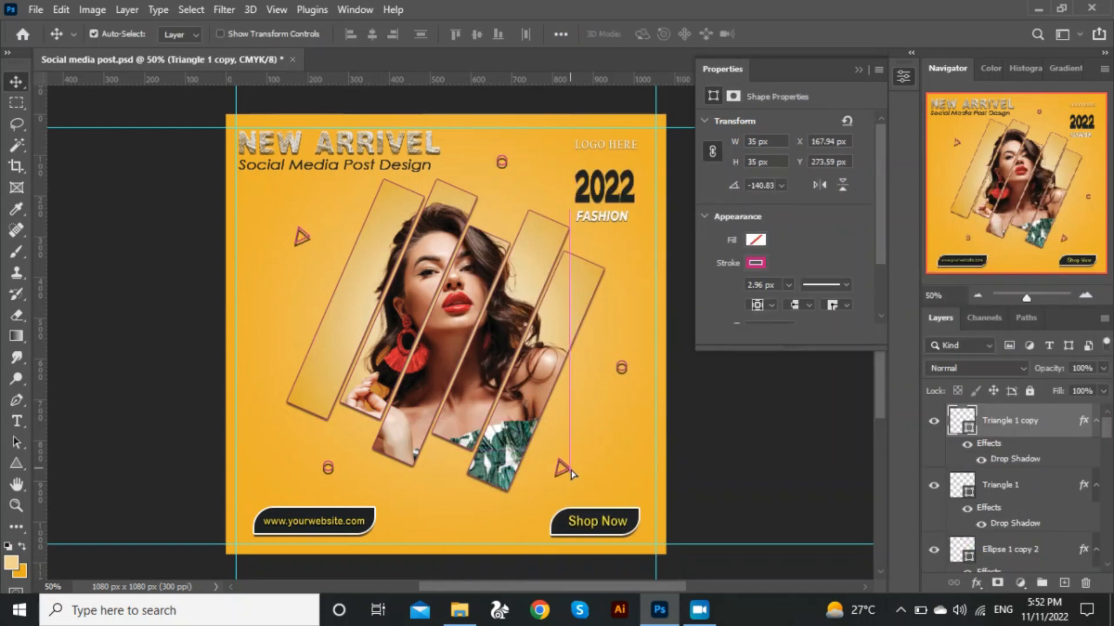
click(872, 60)
key(ctrl+h)
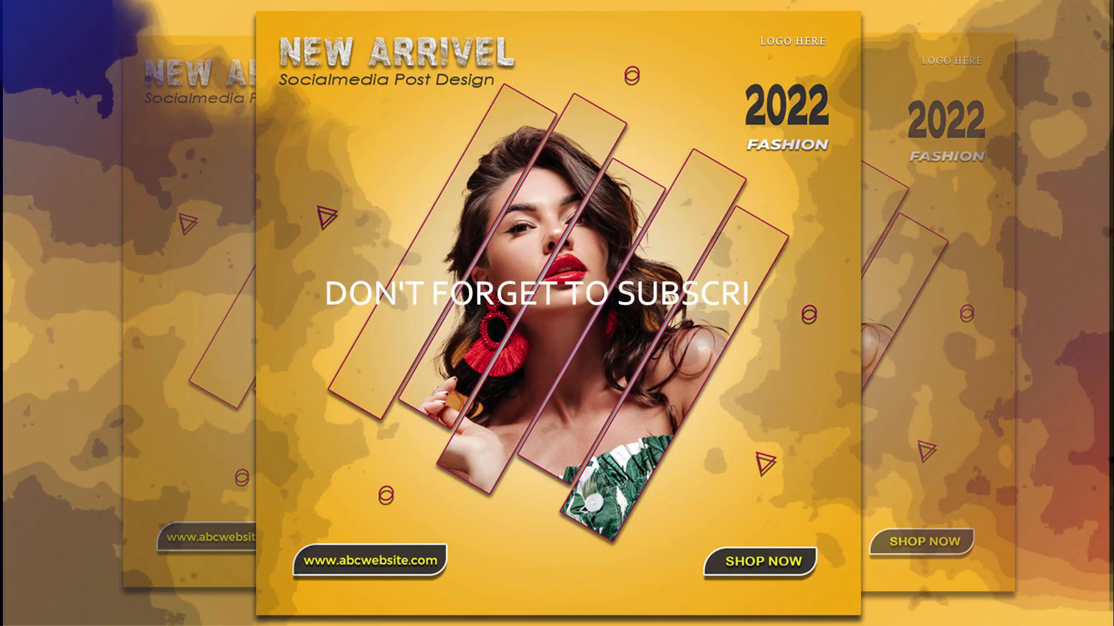